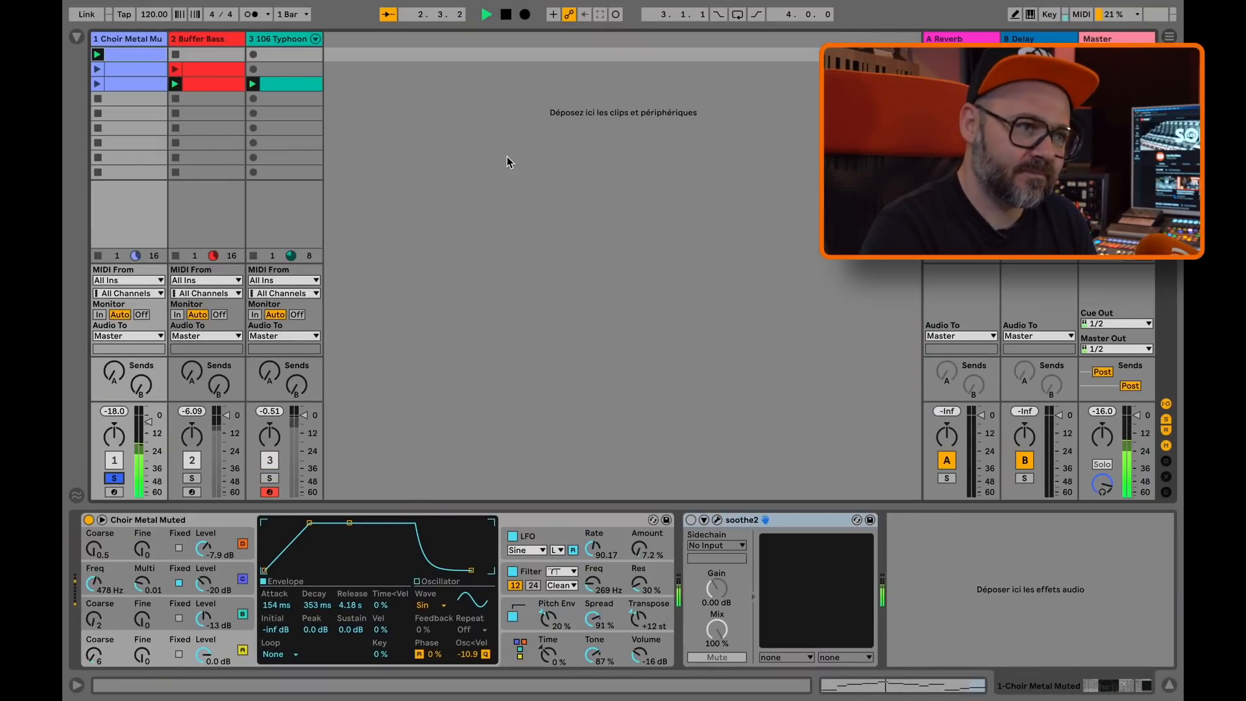
Stop playback and replace the soothe2 on the Choir Metal Muted track with a fresh default instance.
key(space)
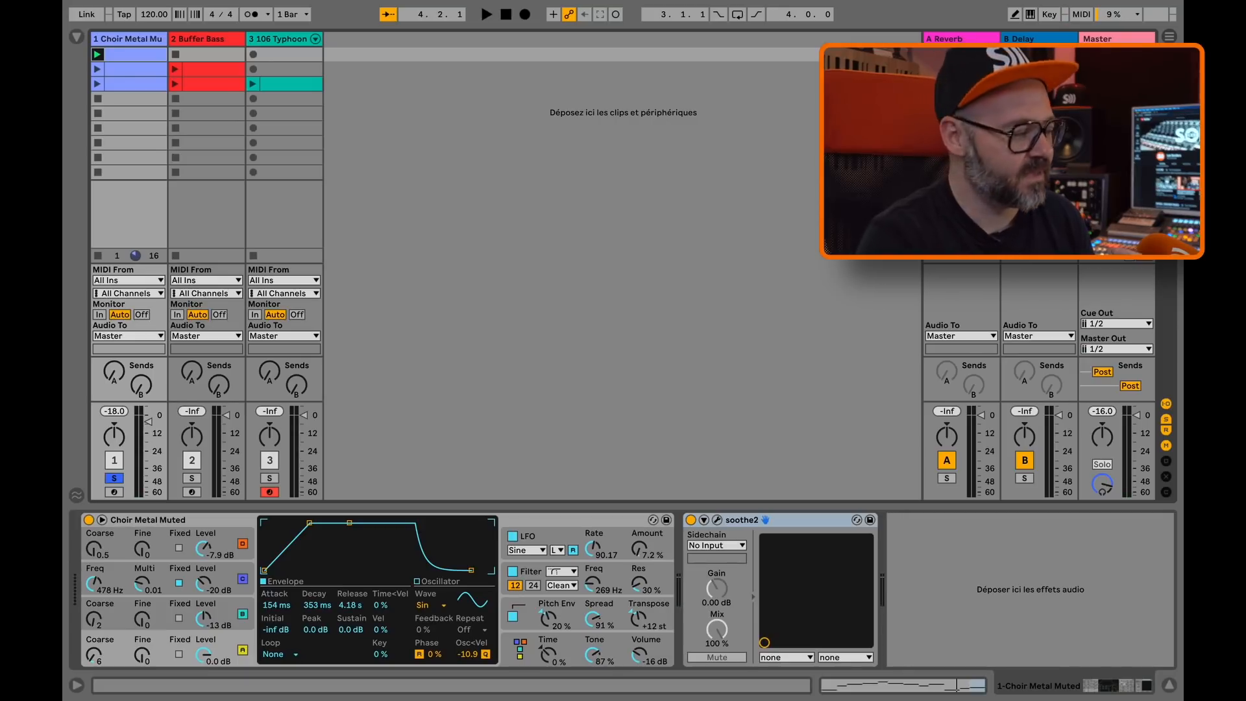
key(Delete)
click(76, 38)
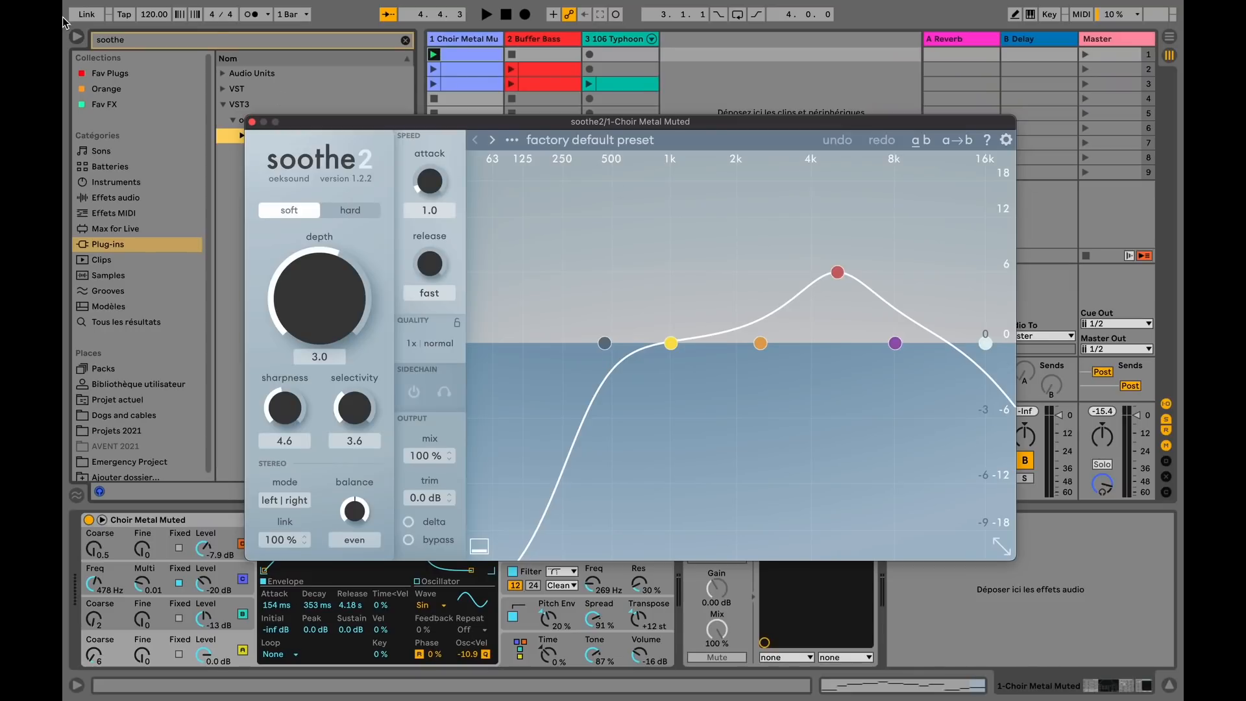
click(77, 39)
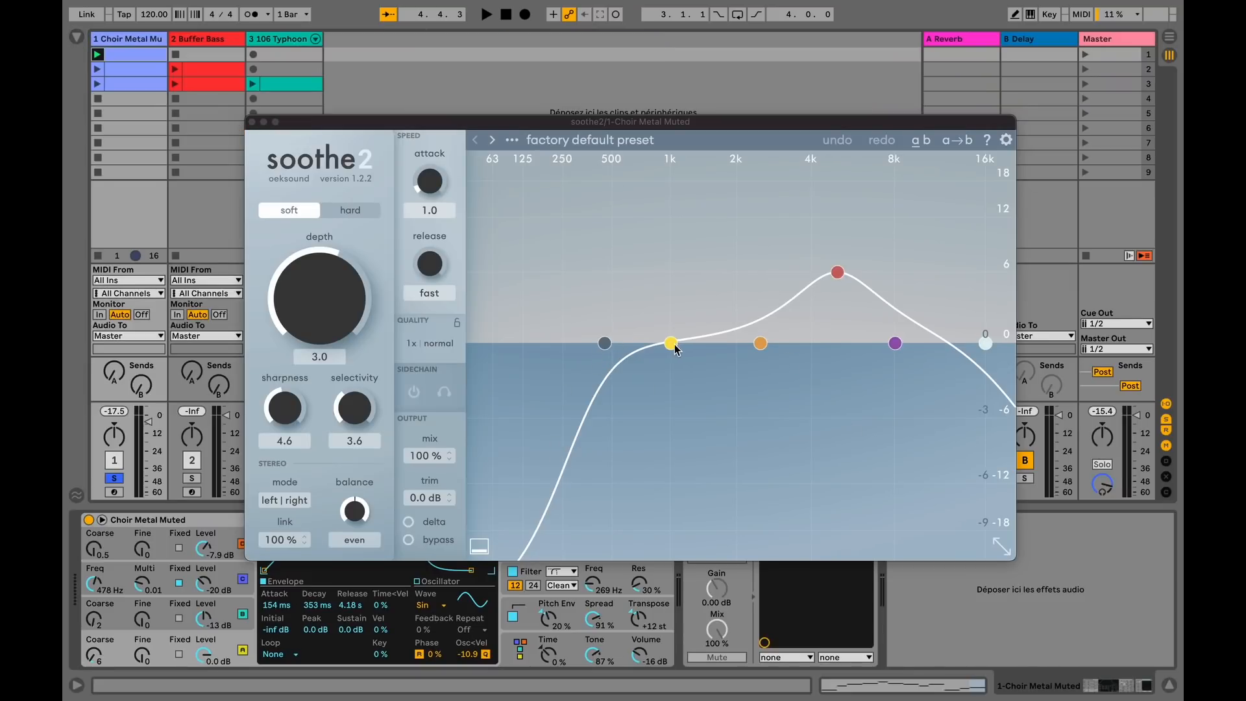
Set band 3 of the choir's soothe2 to 5k3 Hz with 5.0 dB sensitivity.
click(837, 275)
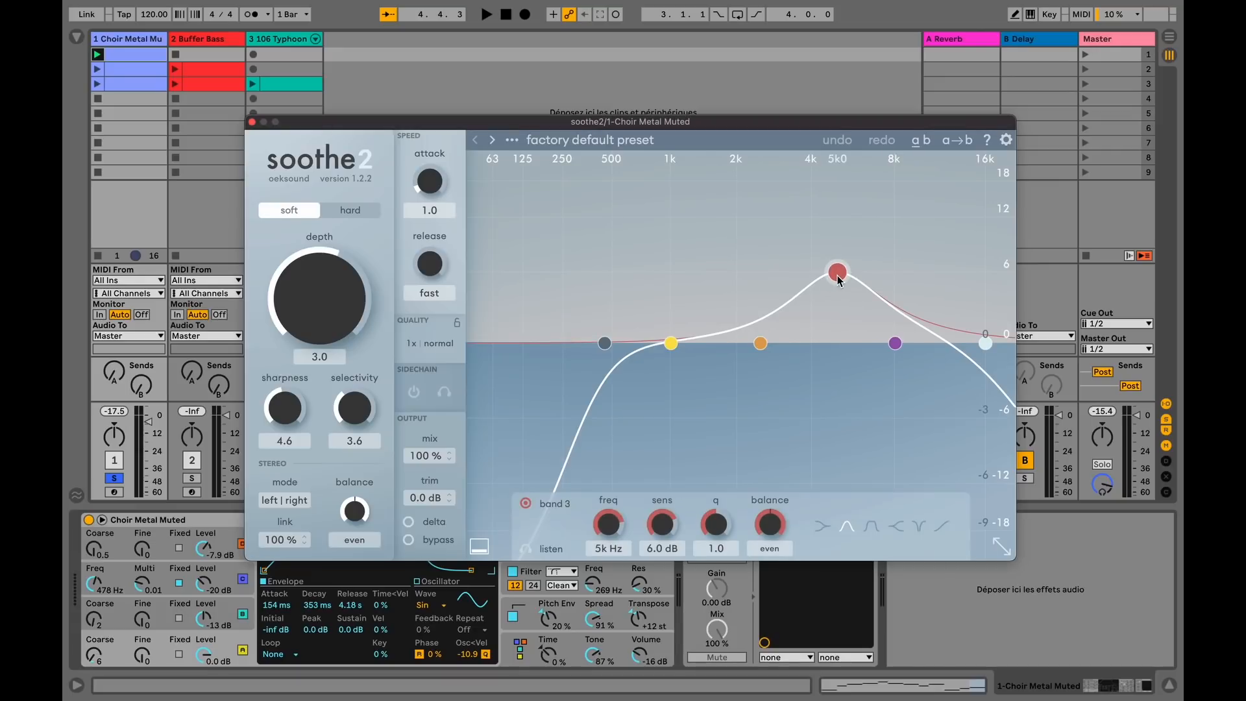
drag(612, 538, 641, 533)
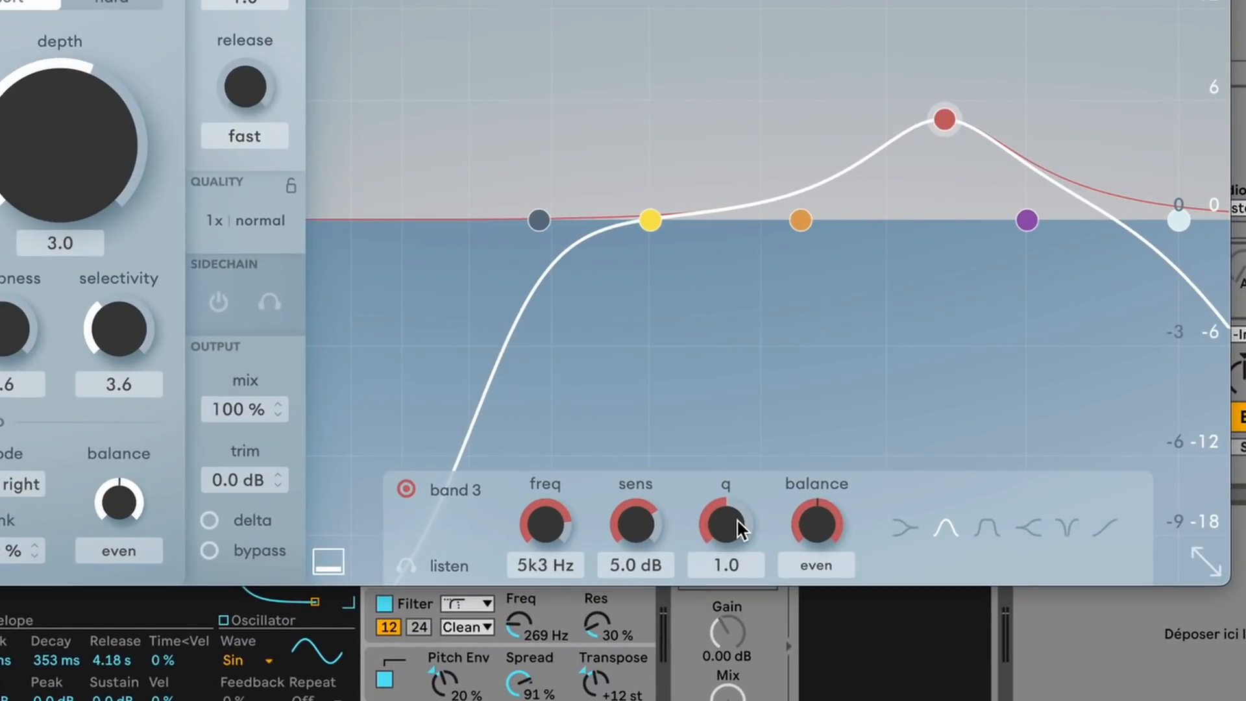
mouse_move(737, 520)
mouse_down()
mouse_move(729, 489)
mouse_move(729, 536)
mouse_move(727, 480)
mouse_move(730, 522)
mouse_up()
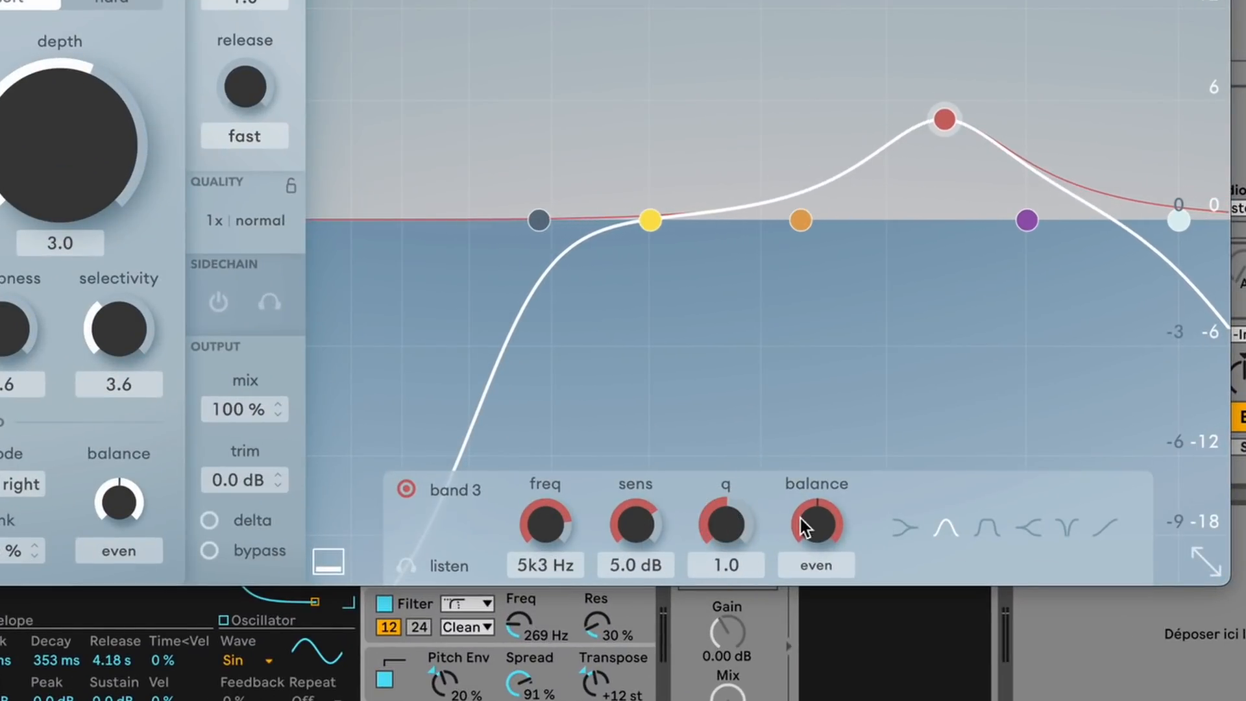
drag(823, 695, 820, 634)
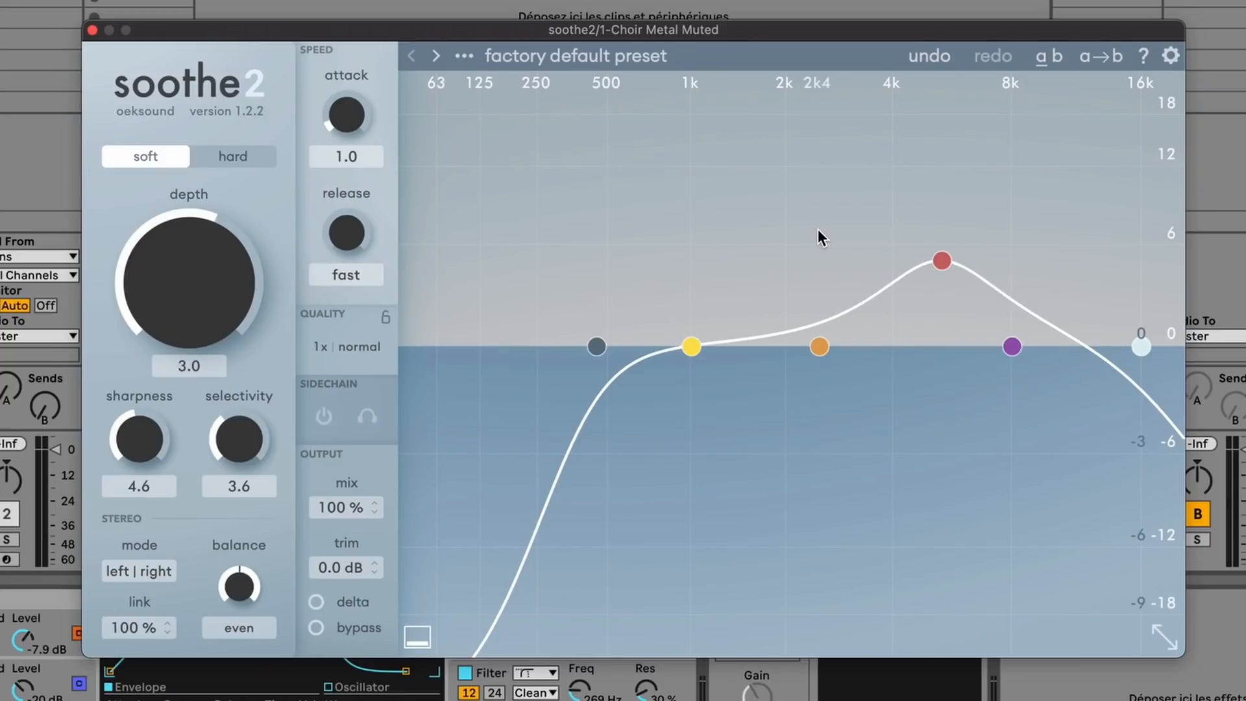
Play the choir clip and raise its soothe2 depth to 12.7.
key(space)
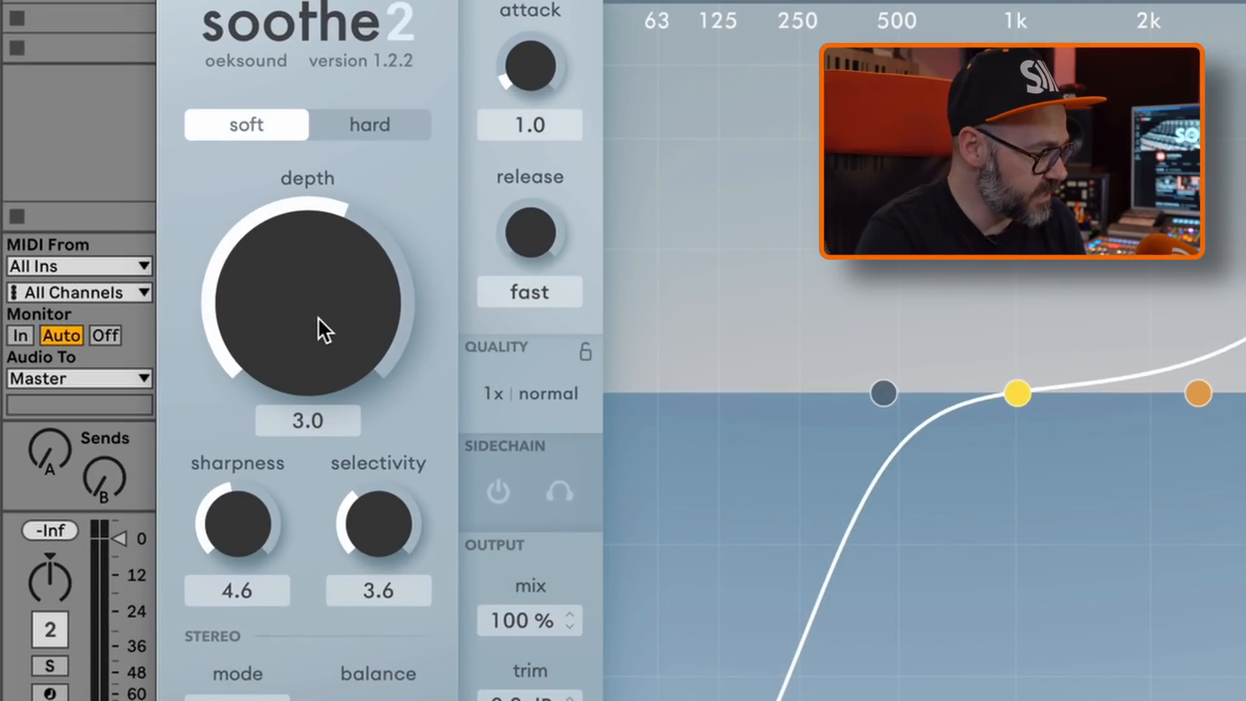
drag(300, 303, 302, 286)
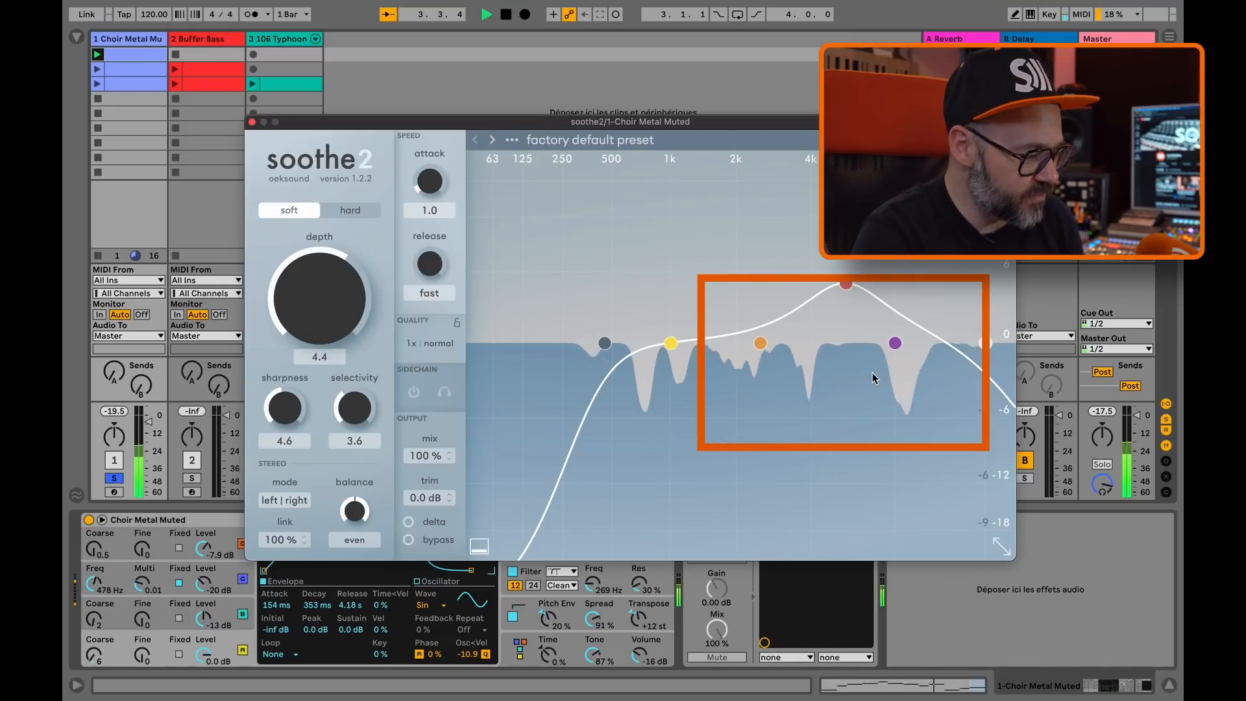
drag(333, 297, 339, 226)
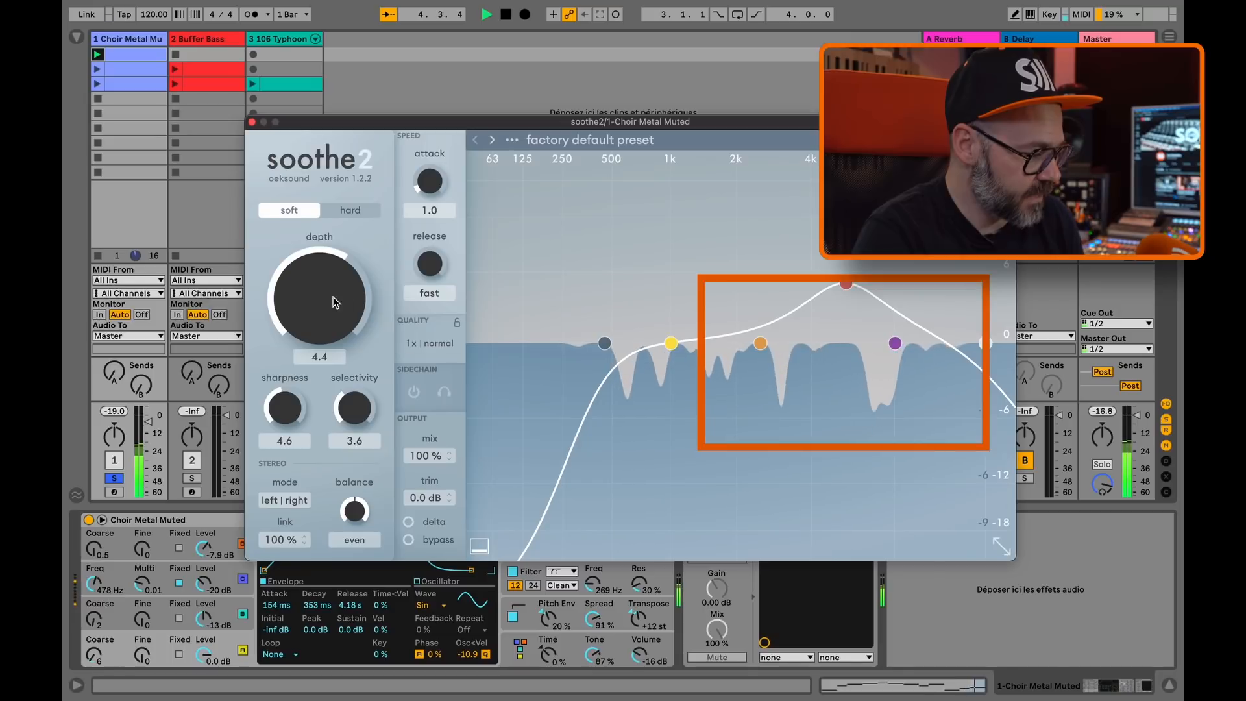
Nudge band 3 slightly lower and set band 4 to 8k5 Hz, 4.9 dB sensitivity and q 3.4.
mouse_move(1003, 285)
mouse_down()
mouse_move(1103, 274)
mouse_move(997, 293)
mouse_up()
drag(1077, 362, 1107, 285)
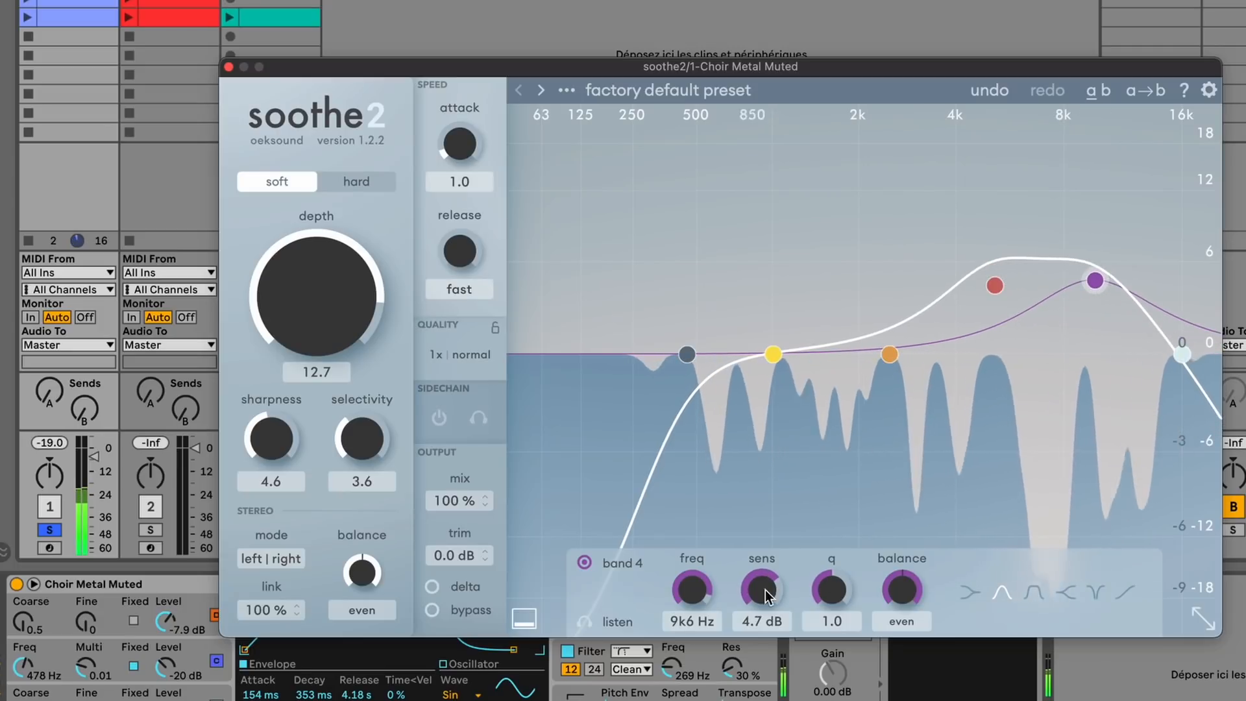
drag(831, 593, 847, 523)
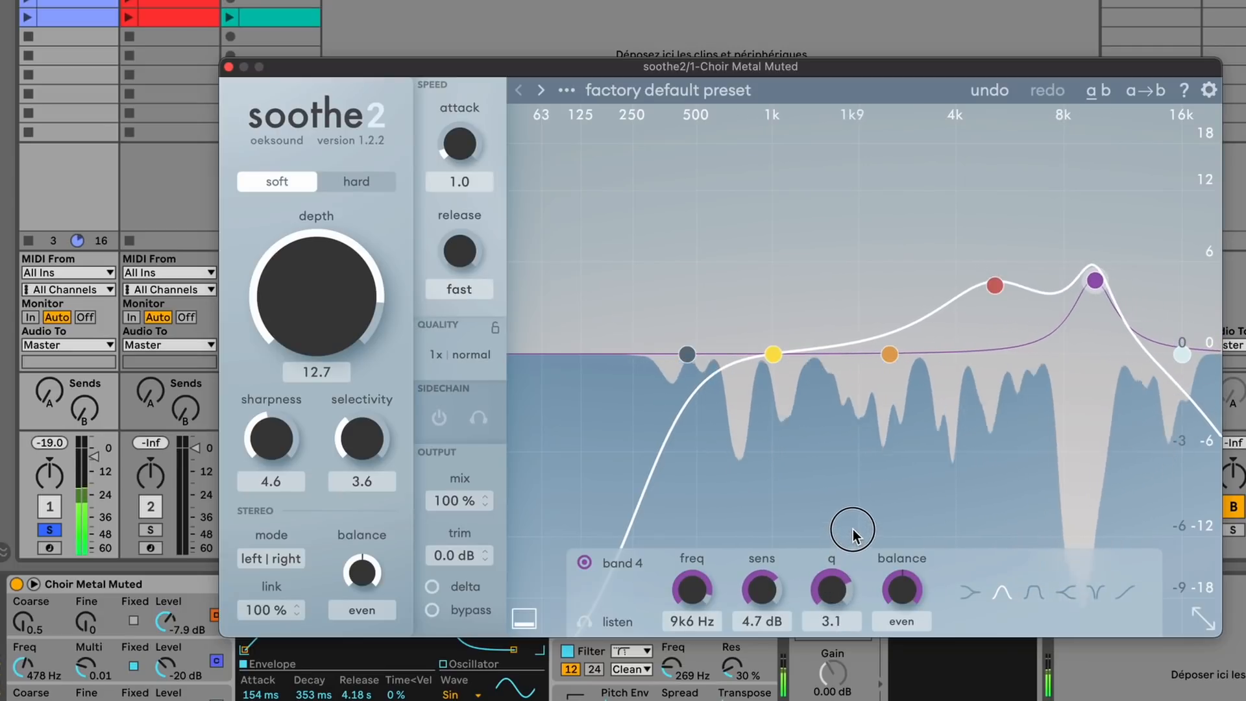
drag(1095, 280, 1077, 279)
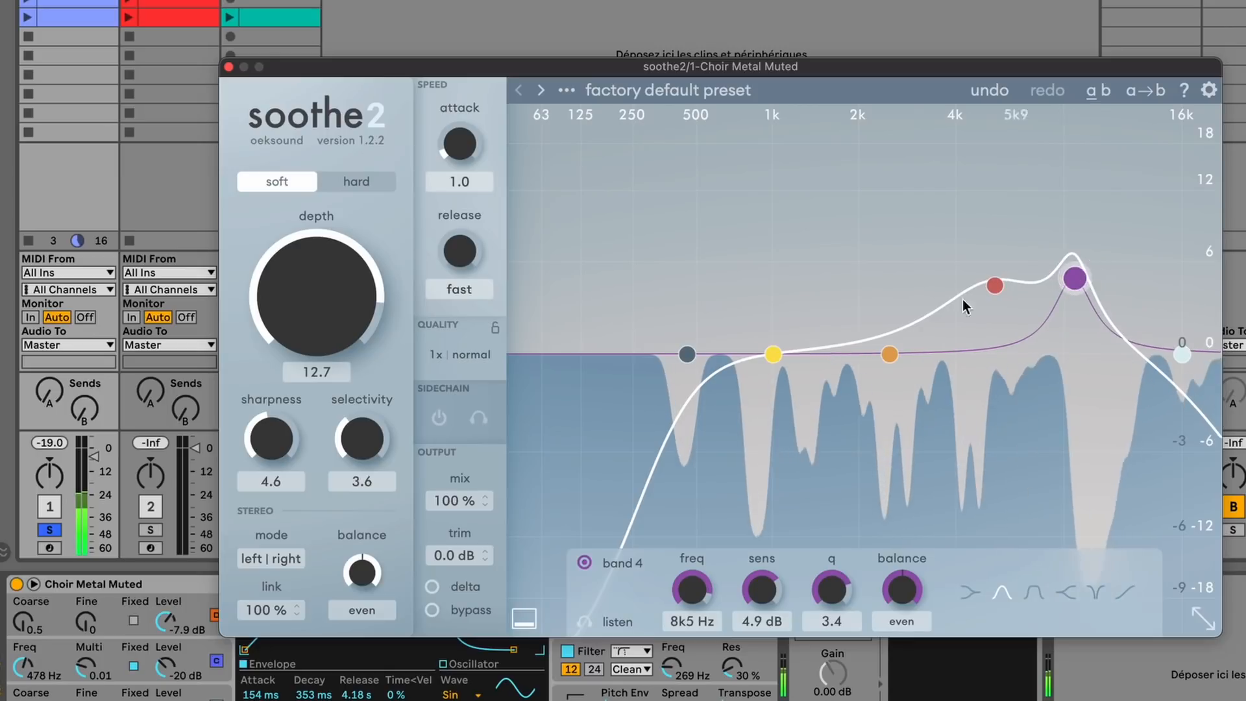
Set band 1 to 752 Hz, 4.9 dB, q 1.9, and band 3 to 5k7 Hz, 5.5 dB, q 1.3.
drag(772, 353, 737, 280)
drag(833, 587, 838, 546)
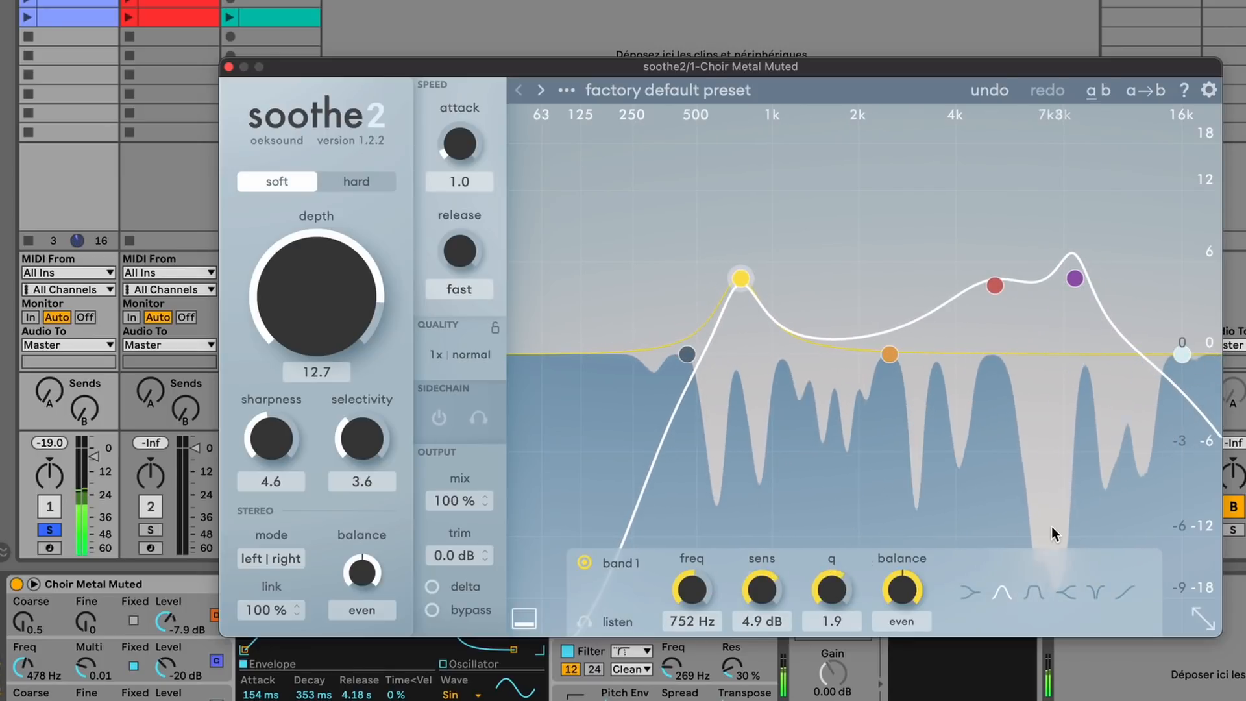
click(1004, 284)
drag(1008, 283, 1015, 269)
drag(836, 581, 838, 576)
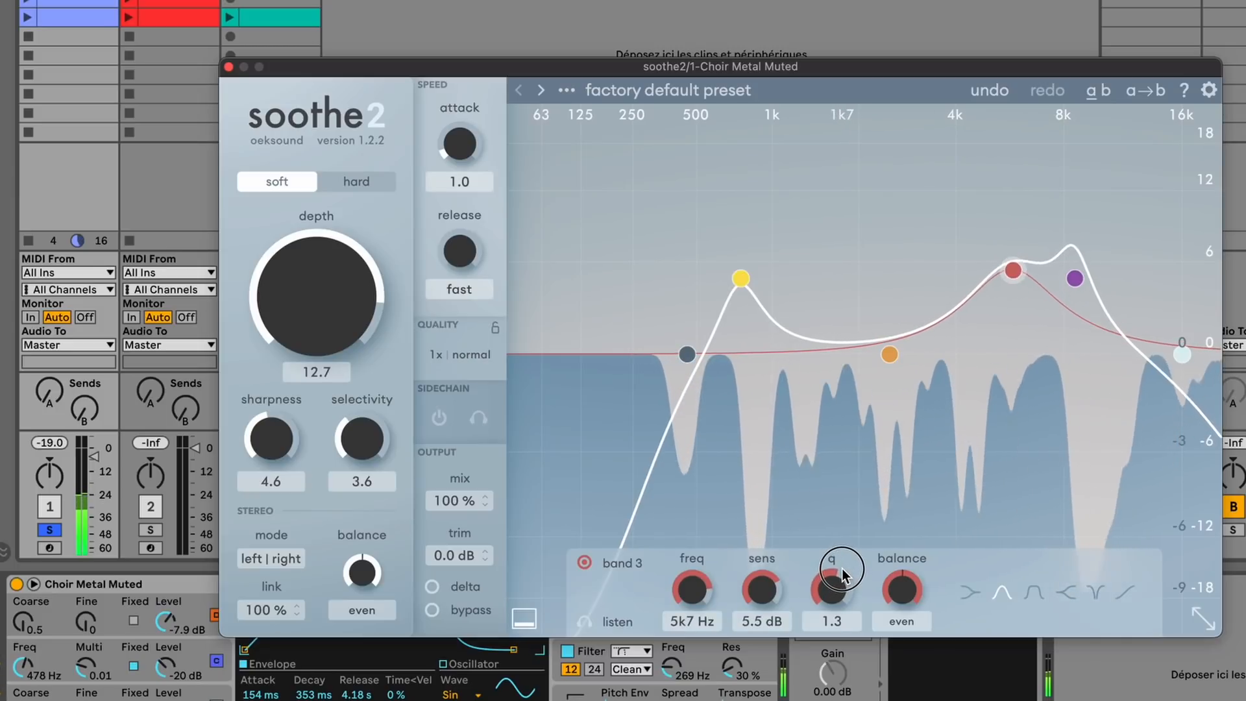
Raise band 2 to 2.8 dB at 2k3 Hz and set the high cut to 16k3 Hz.
drag(886, 333, 879, 308)
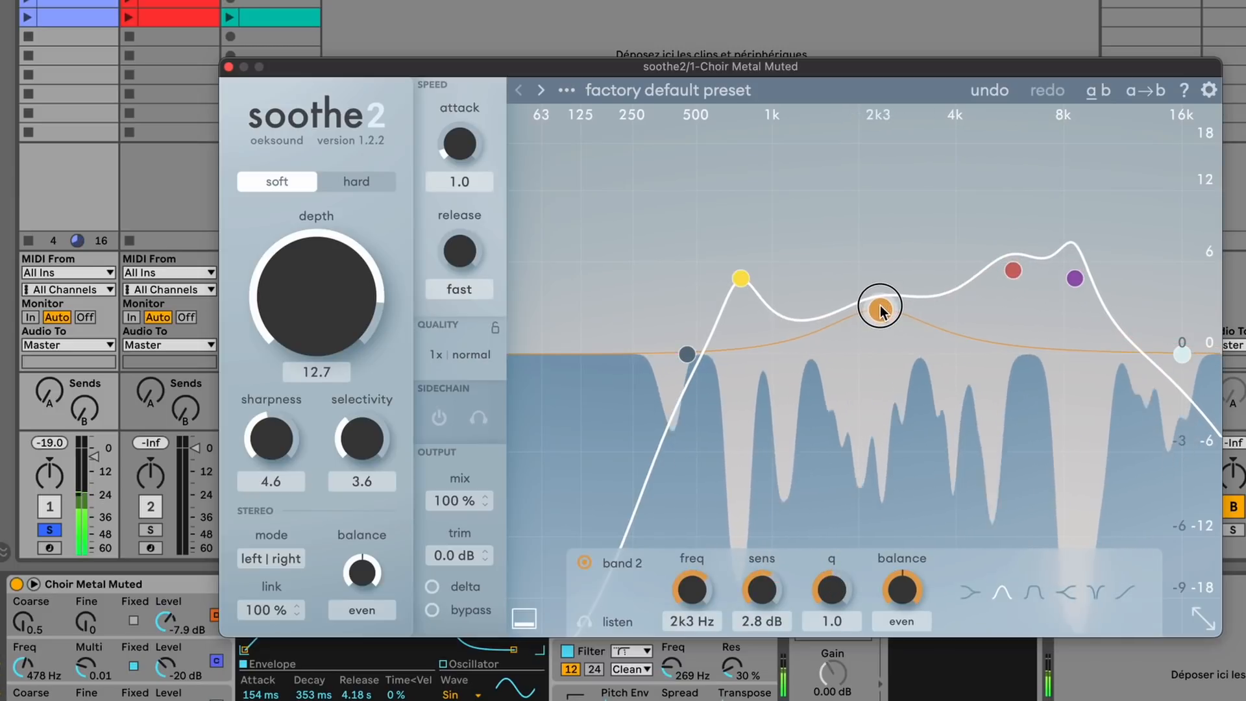
click(1182, 347)
drag(1182, 340, 1188, 326)
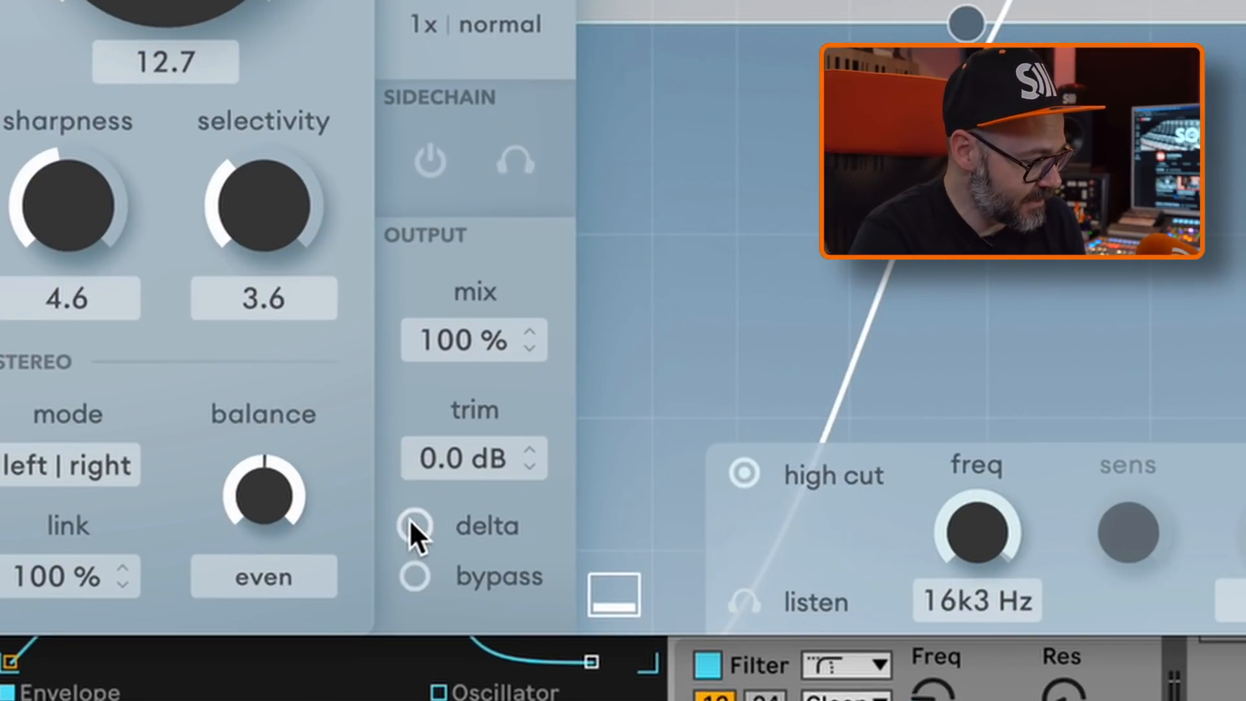
Audition the removed signal with delta, and compare the choir's processed and bypassed sound both solo and with the bass playing.
click(412, 524)
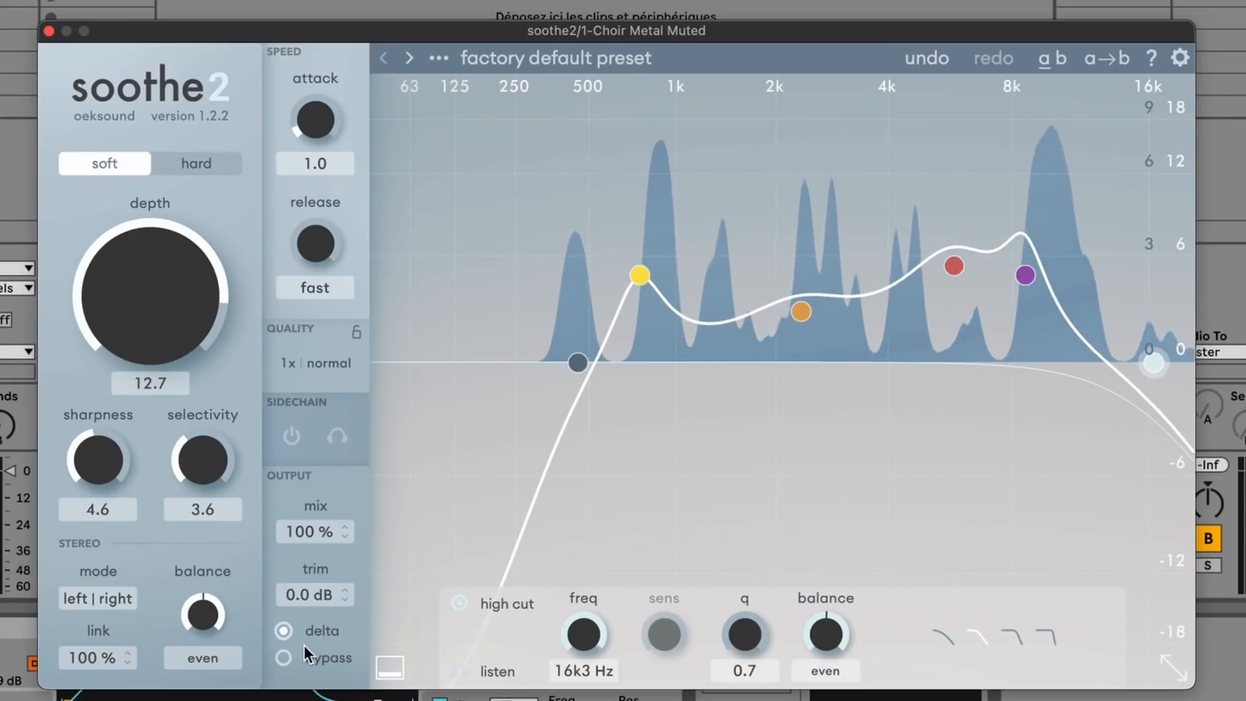
click(280, 632)
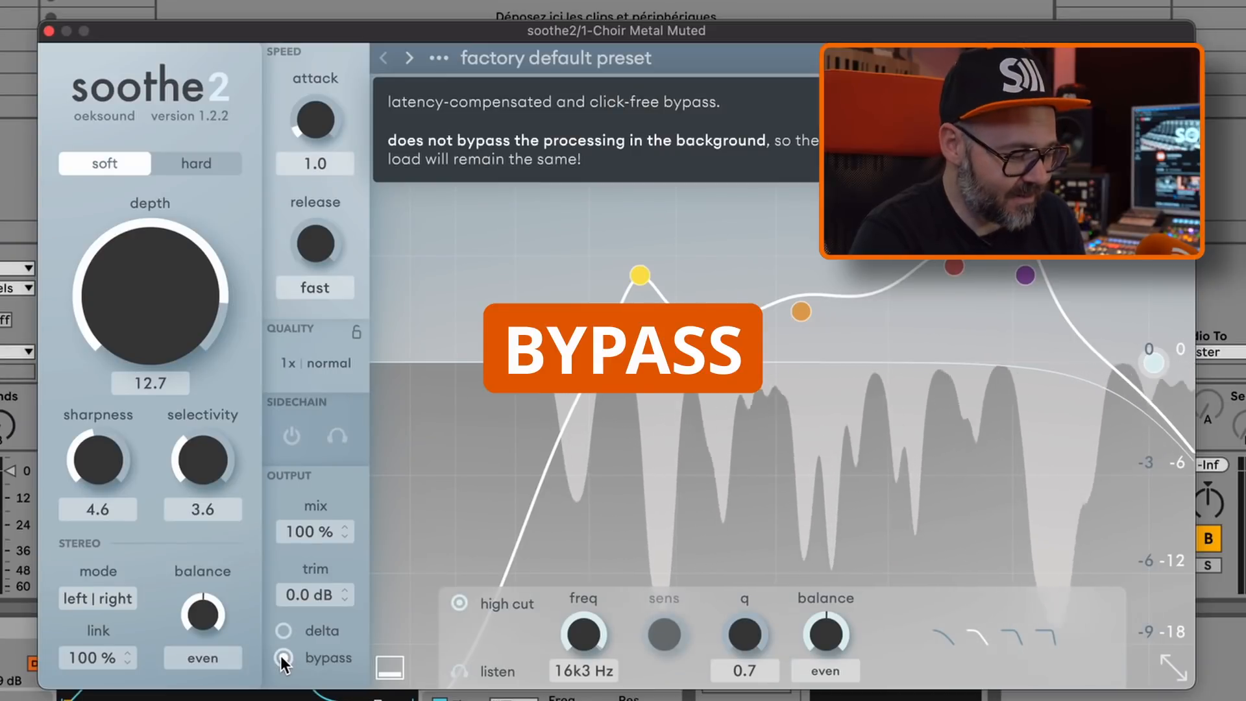
click(282, 657)
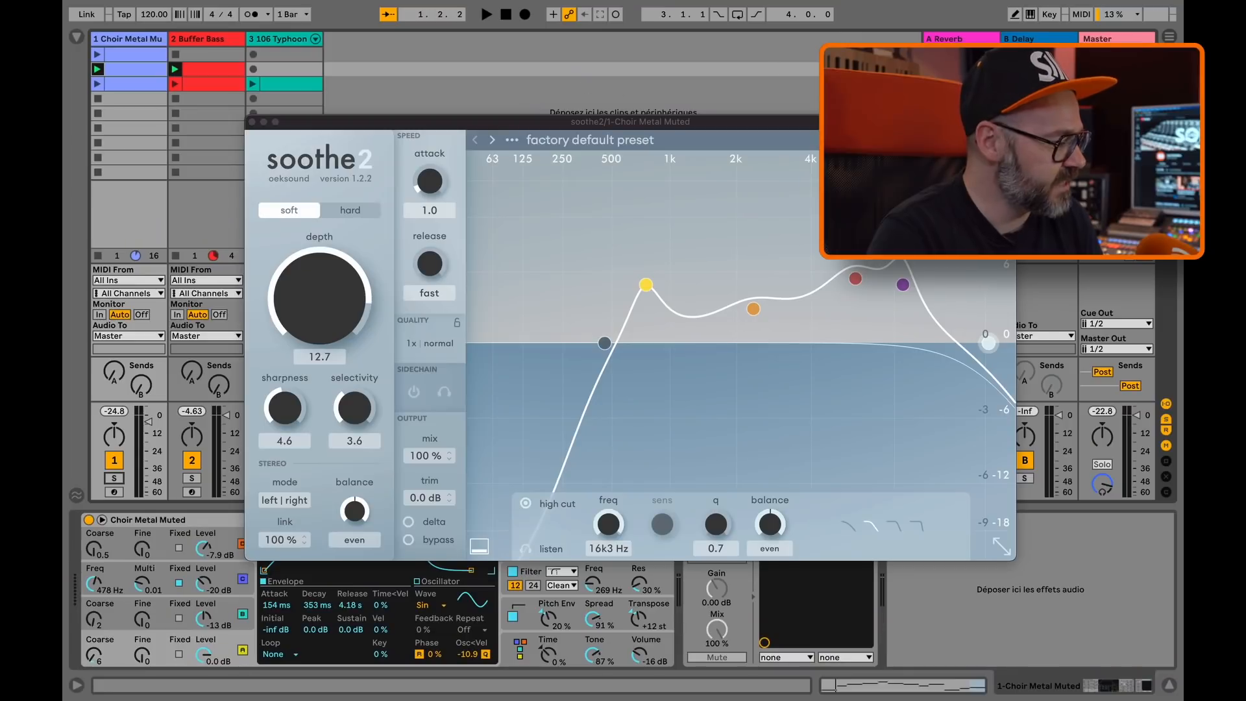
key(space)
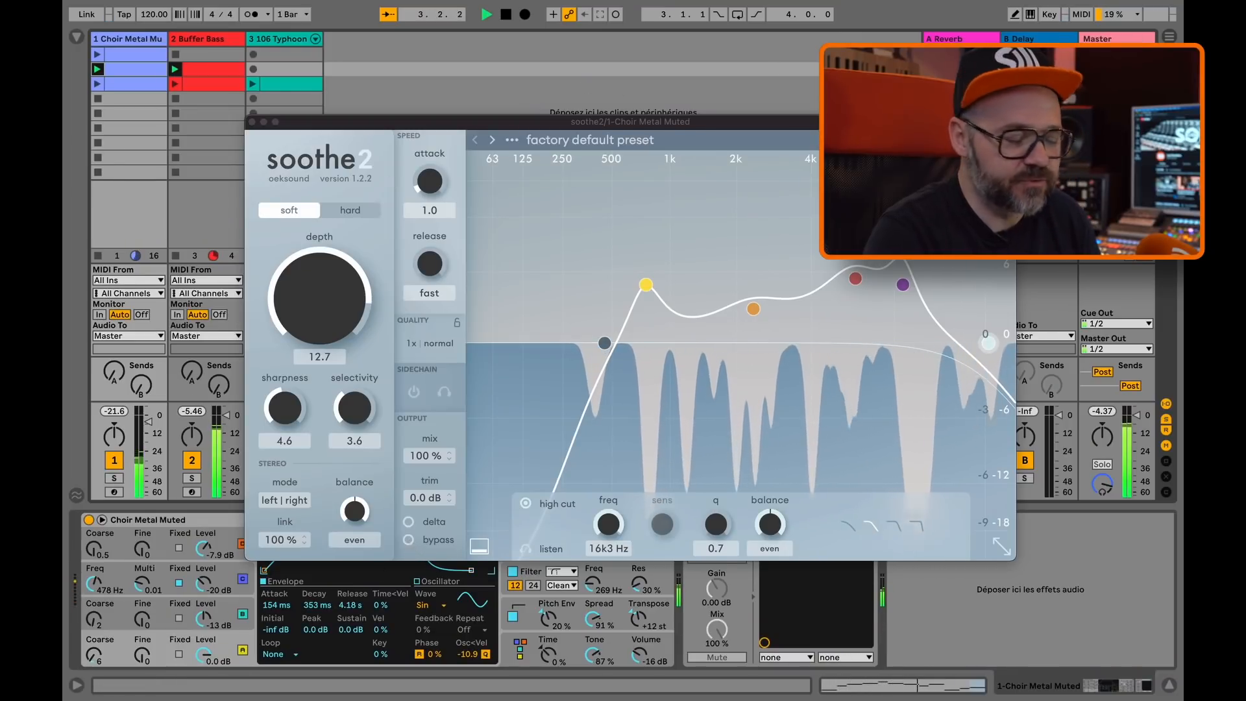
click(408, 540)
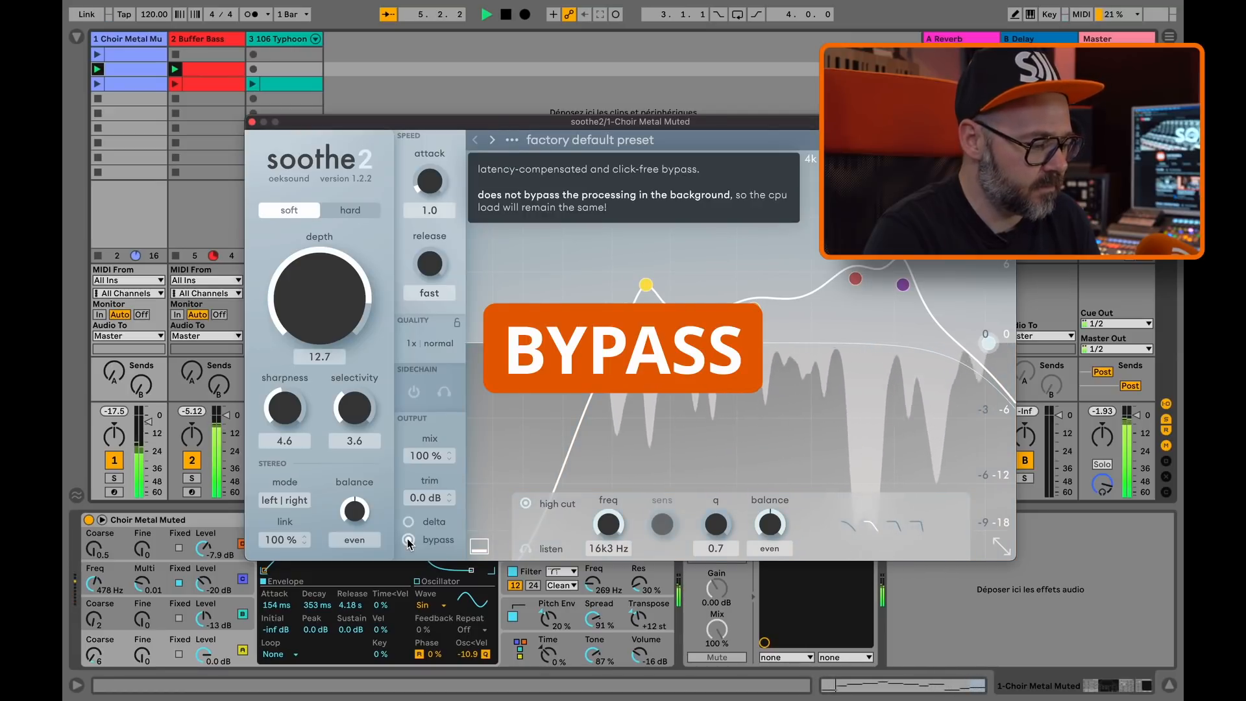
Lower the choir's depth to 4.2, then try the hard mode with depth up to 15.1 and reduced again.
drag(329, 302, 313, 320)
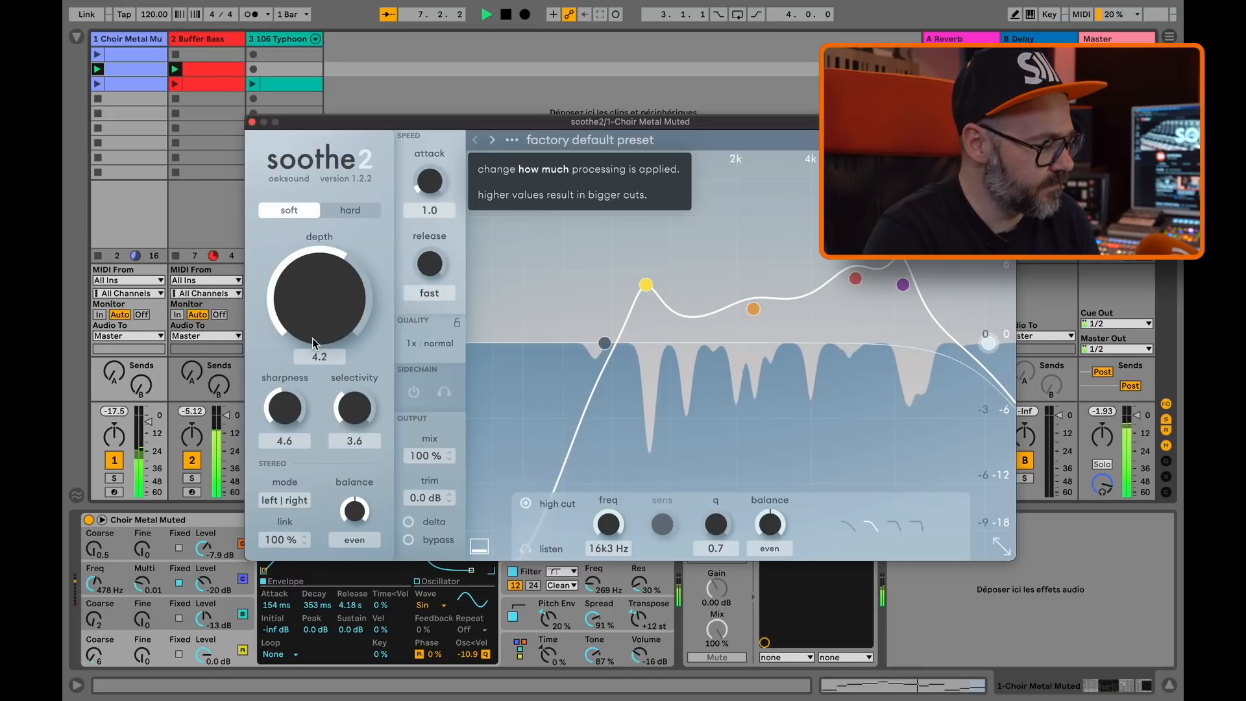
click(350, 210)
drag(328, 305, 325, 240)
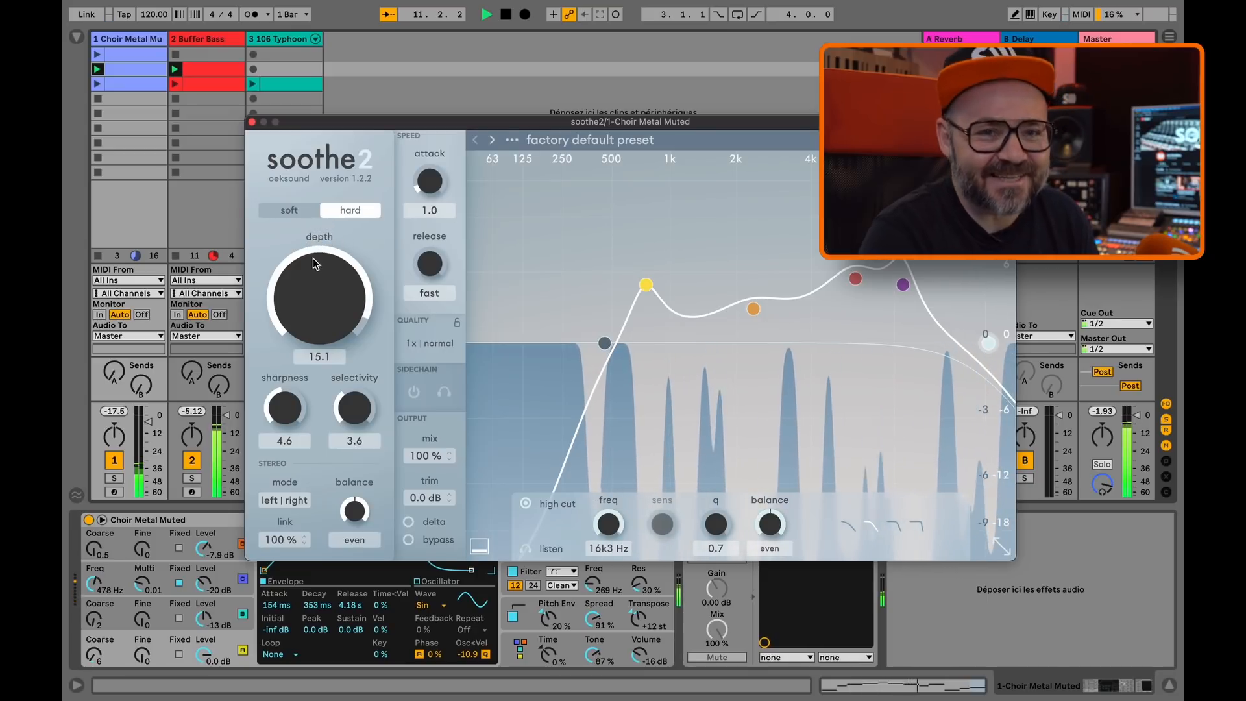
drag(315, 295, 320, 318)
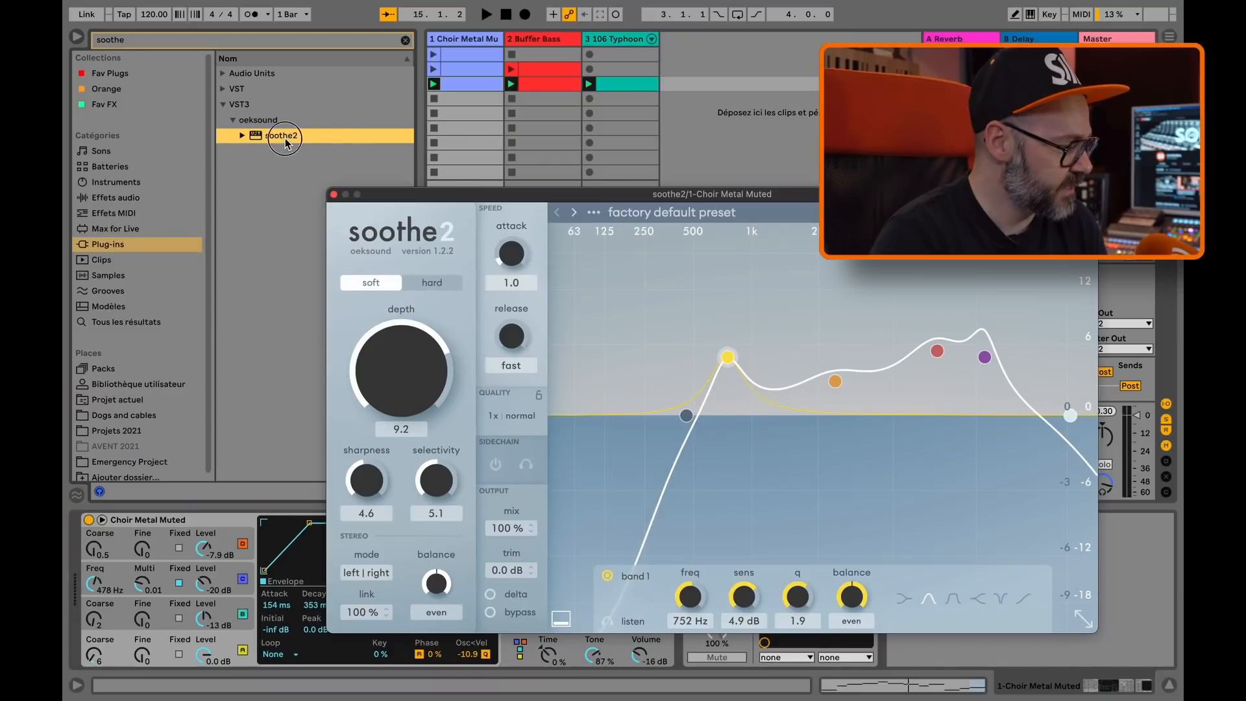
Add a soothe2 instance to both the Buffer Bass and 106 Typhoon Kit tracks.
drag(285, 143, 553, 44)
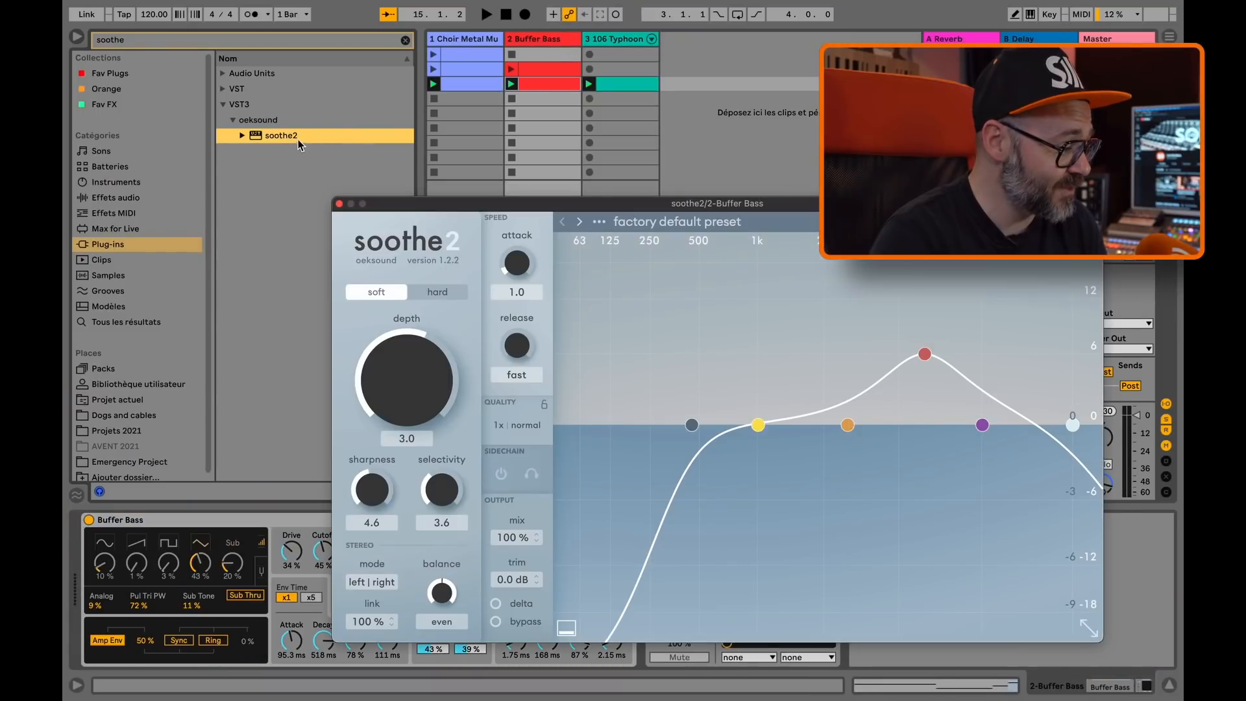
drag(300, 144, 628, 33)
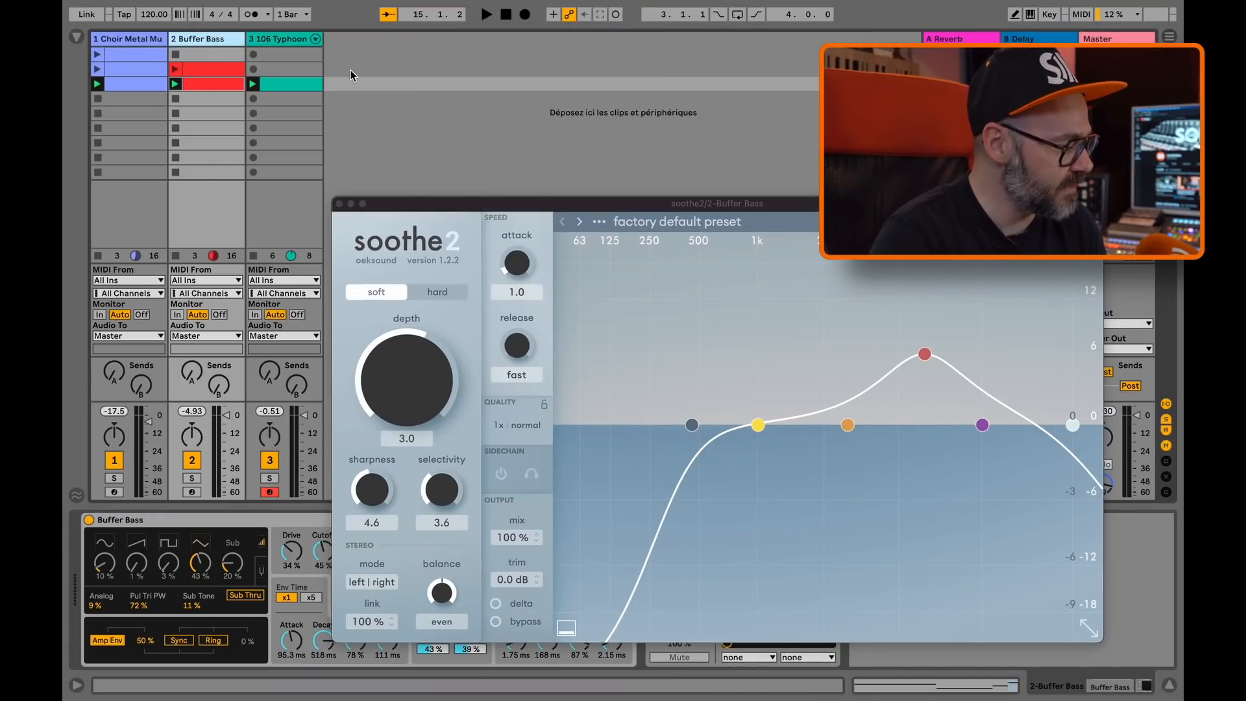
Play the soloed bass and set its soothe2 depth to 8.0, with band 3 near 4 kHz at about 3.3 dB and q 2.6.
key(space)
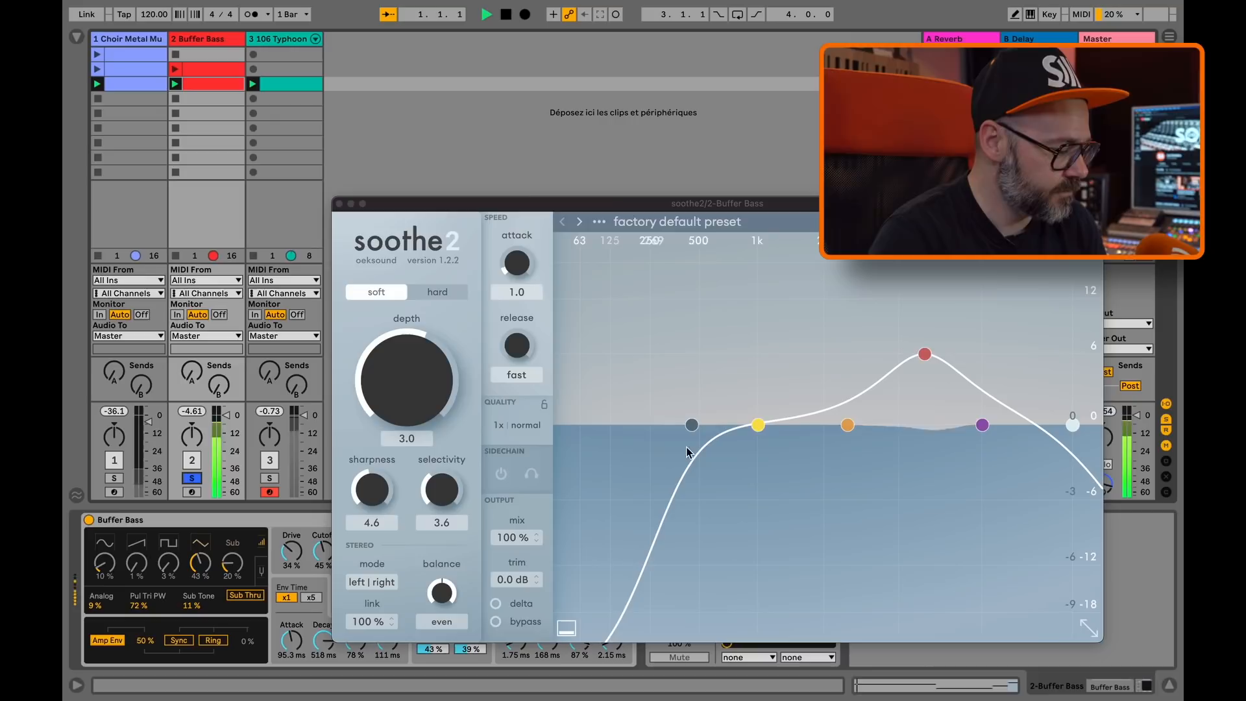
drag(924, 361, 892, 400)
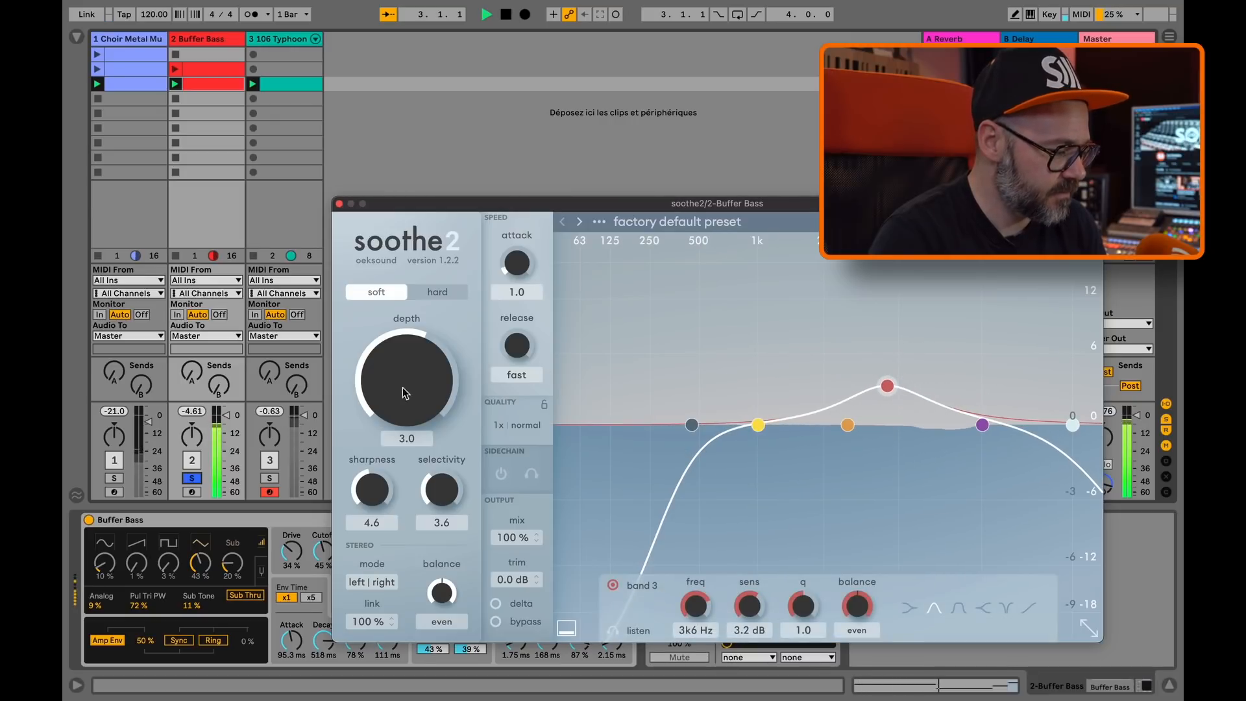
drag(403, 392, 415, 355)
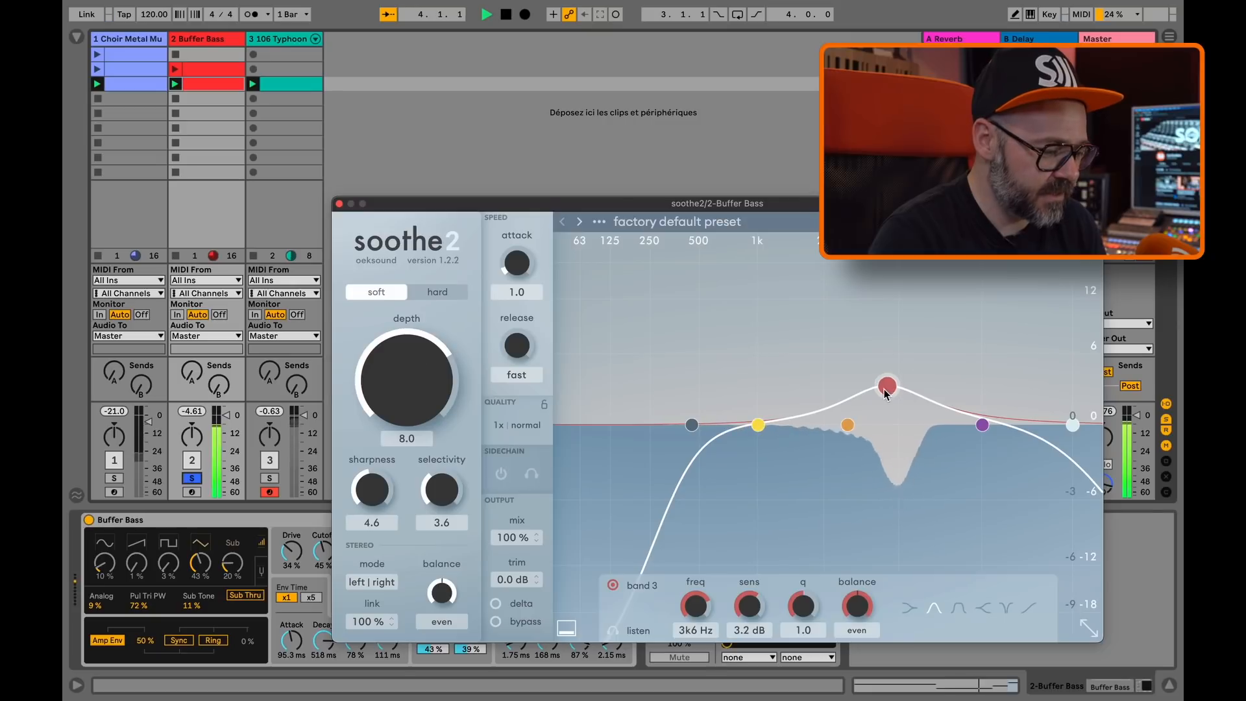
drag(803, 607, 803, 559)
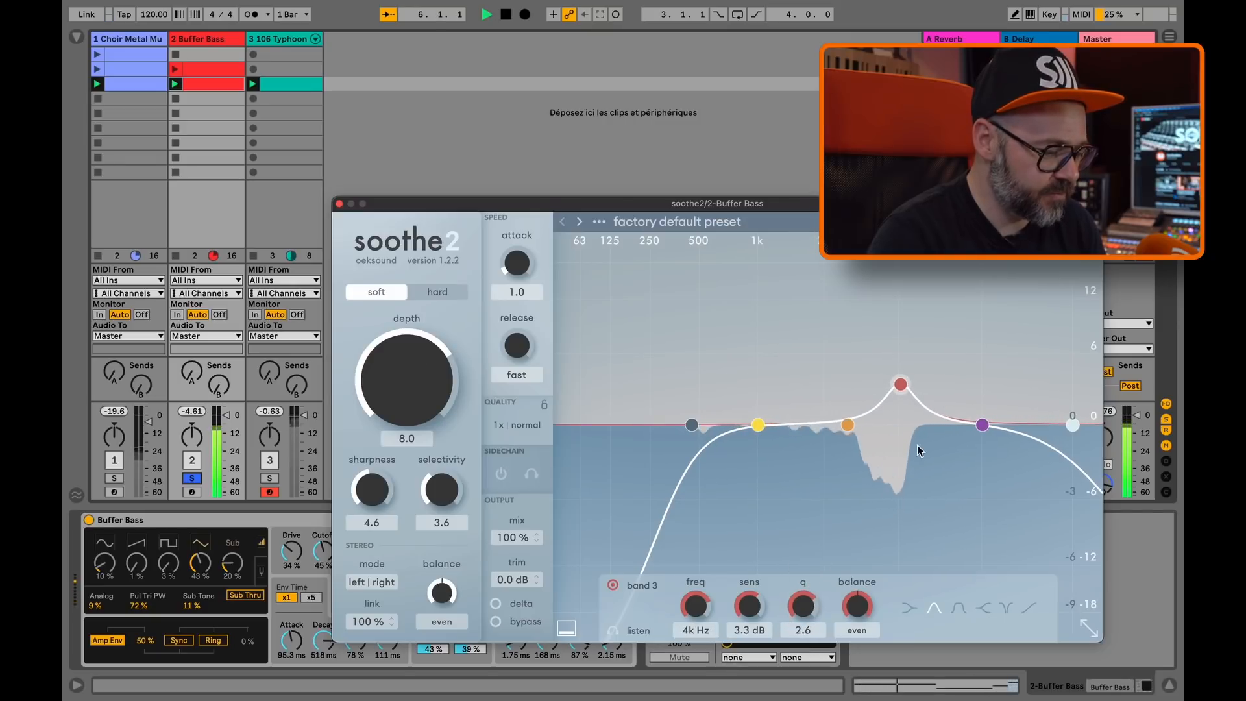
mouse_move(895, 385)
mouse_down()
mouse_move(834, 372)
mouse_move(893, 383)
mouse_up()
Set band 2 of the bass's soothe2 to 1k6 Hz with 2.5 dB sensitivity and change the depth to 13.2.
drag(847, 425, 801, 398)
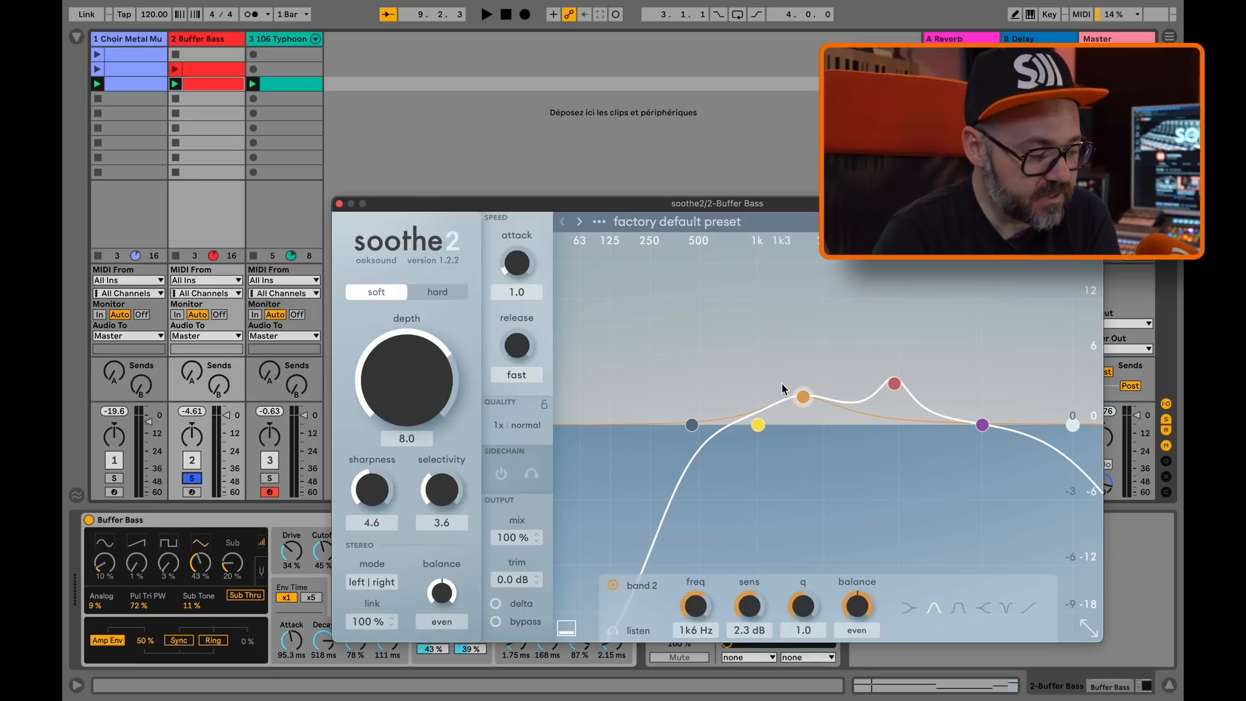
drag(808, 401, 810, 397)
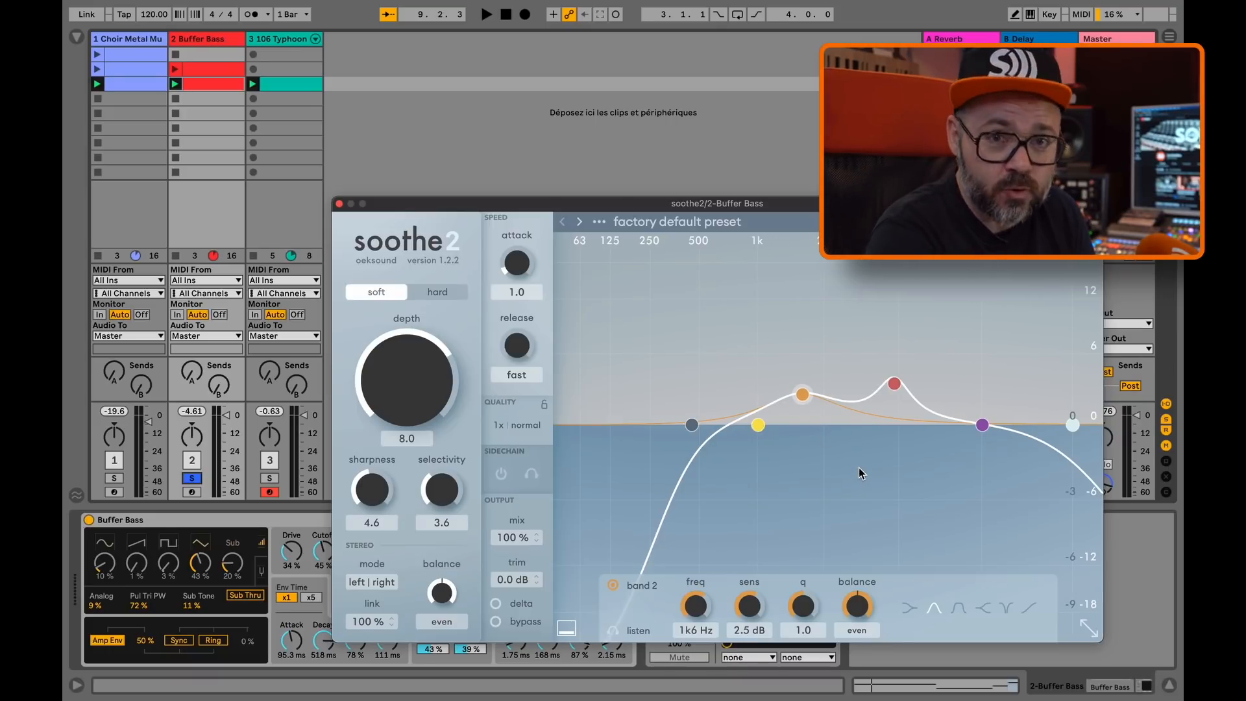
drag(418, 379, 420, 402)
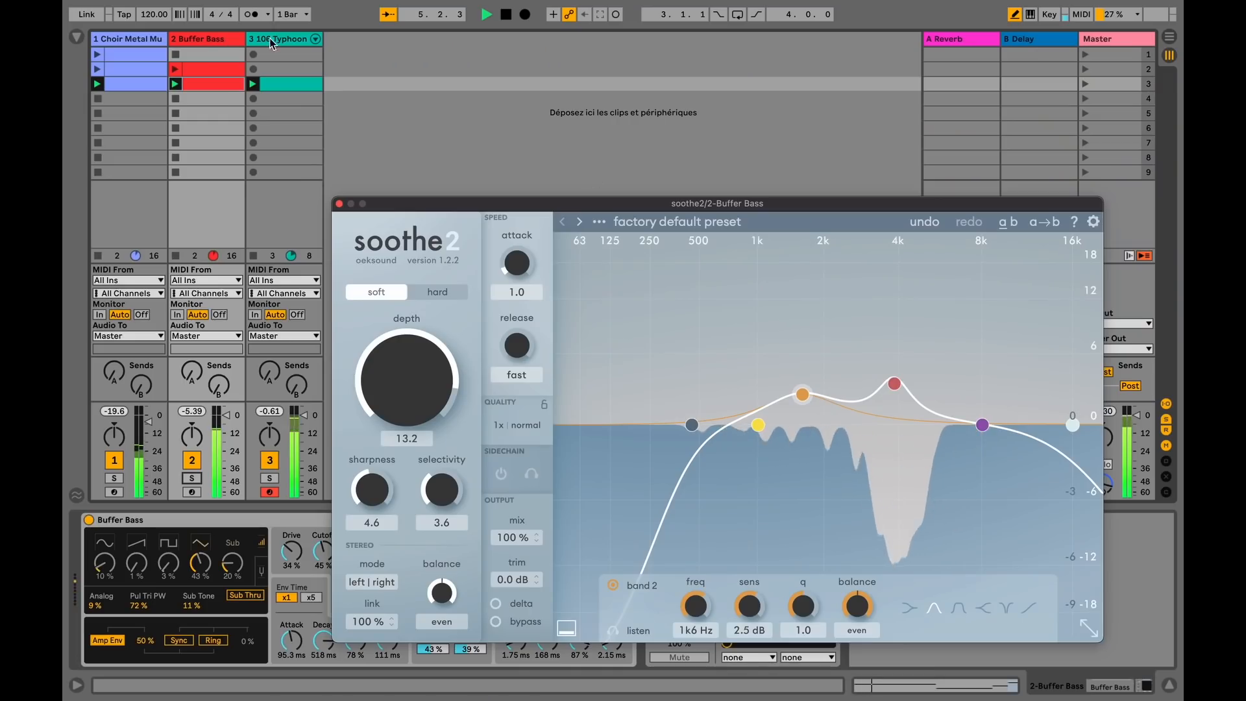
Open the soothe2 on the 106 Typhoon Kit track and reposition its window.
click(278, 40)
drag(515, 104, 472, 53)
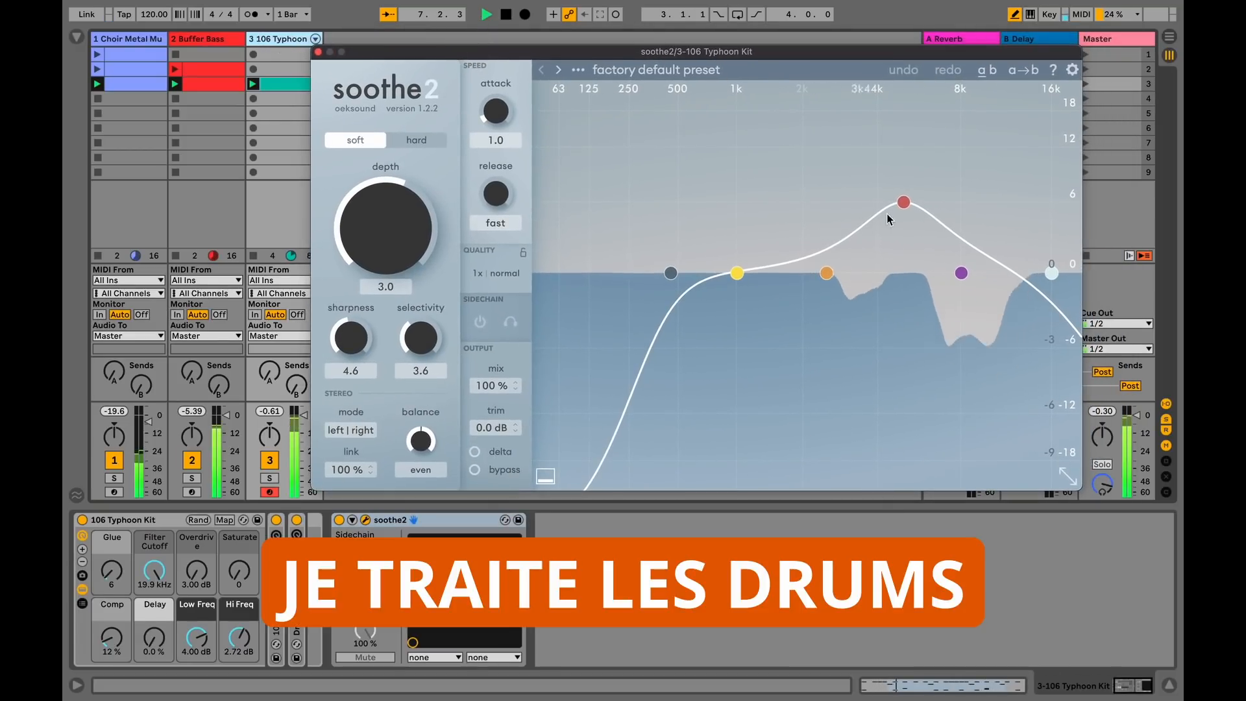
On the drum kit's soothe2, raise band 4 to about 4.8 dB near 10 kHz, lower band 3, and set band 2 to 2k5 Hz at 1.4 dB.
drag(973, 271, 1002, 206)
drag(902, 206, 827, 257)
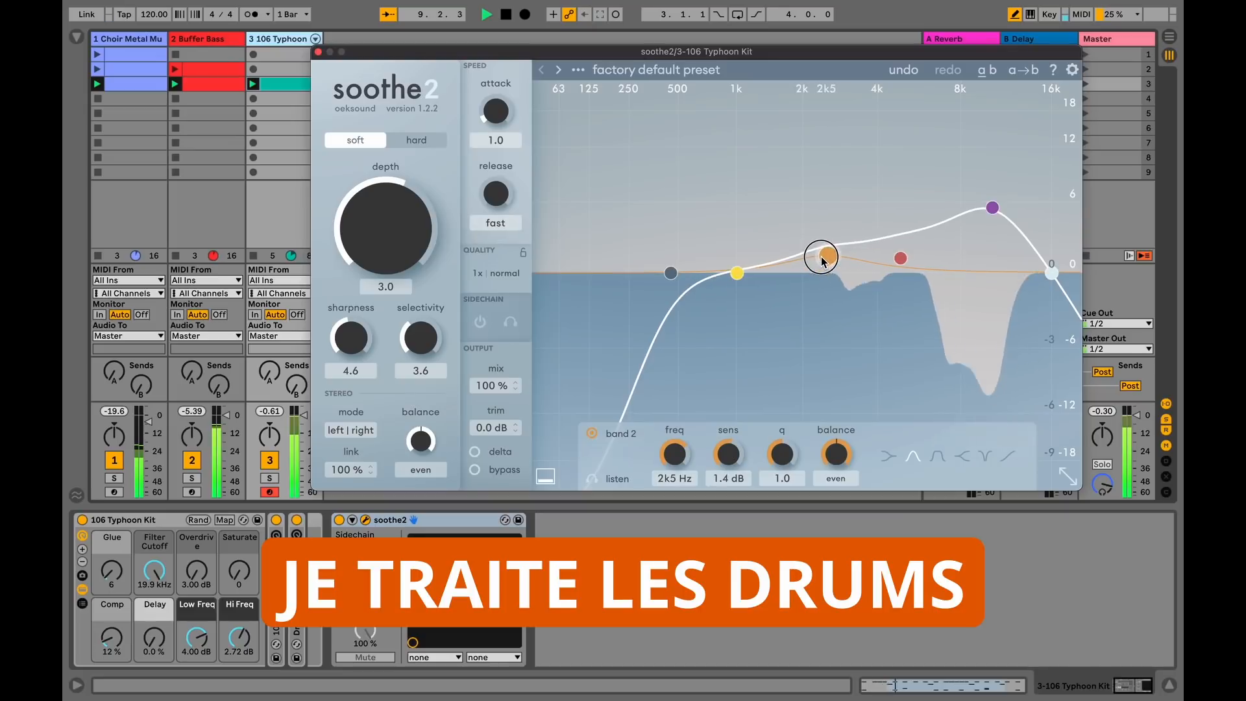
drag(992, 208, 991, 214)
Set the drum kit soothe2's depth to 2.6 and its mix to 86 %, and reposition the plug-in window.
mouse_move(364, 228)
mouse_down()
mouse_move(385, 205)
mouse_move(385, 219)
mouse_up()
drag(545, 57, 525, 62)
mouse_move(389, 217)
mouse_down()
mouse_move(370, 228)
mouse_move(389, 235)
mouse_move(393, 219)
mouse_up()
drag(487, 397, 470, 427)
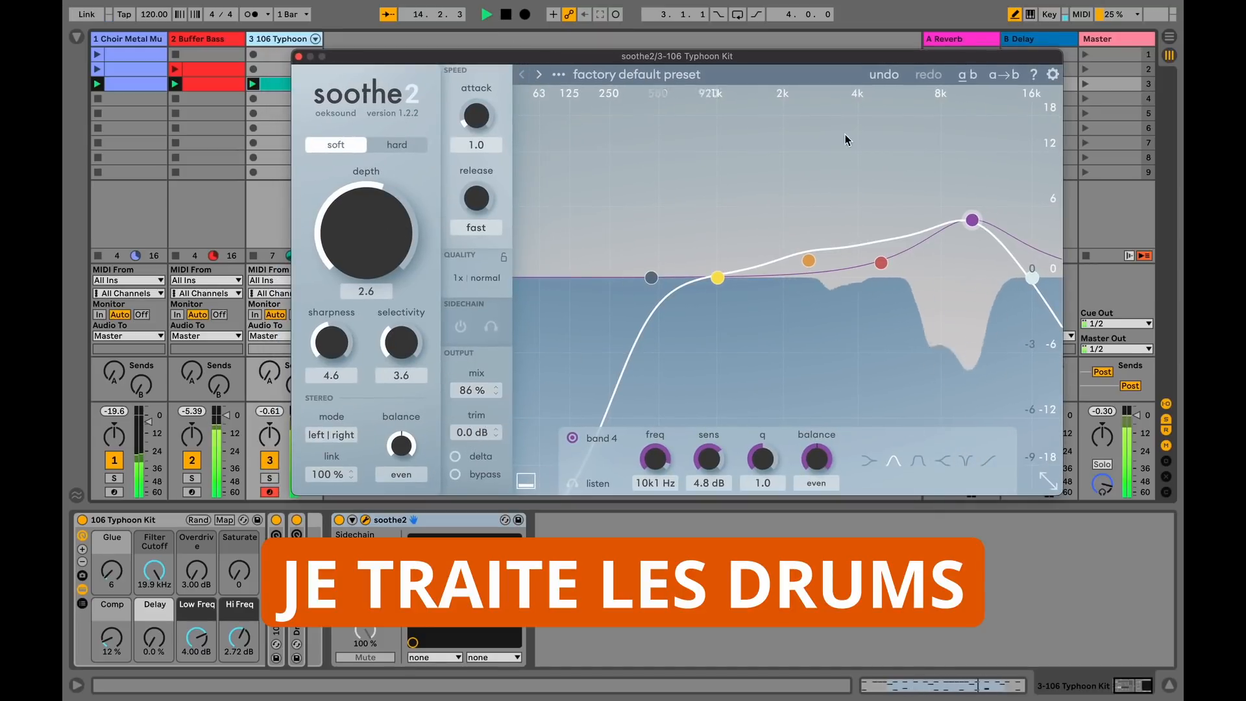
drag(747, 57, 784, 85)
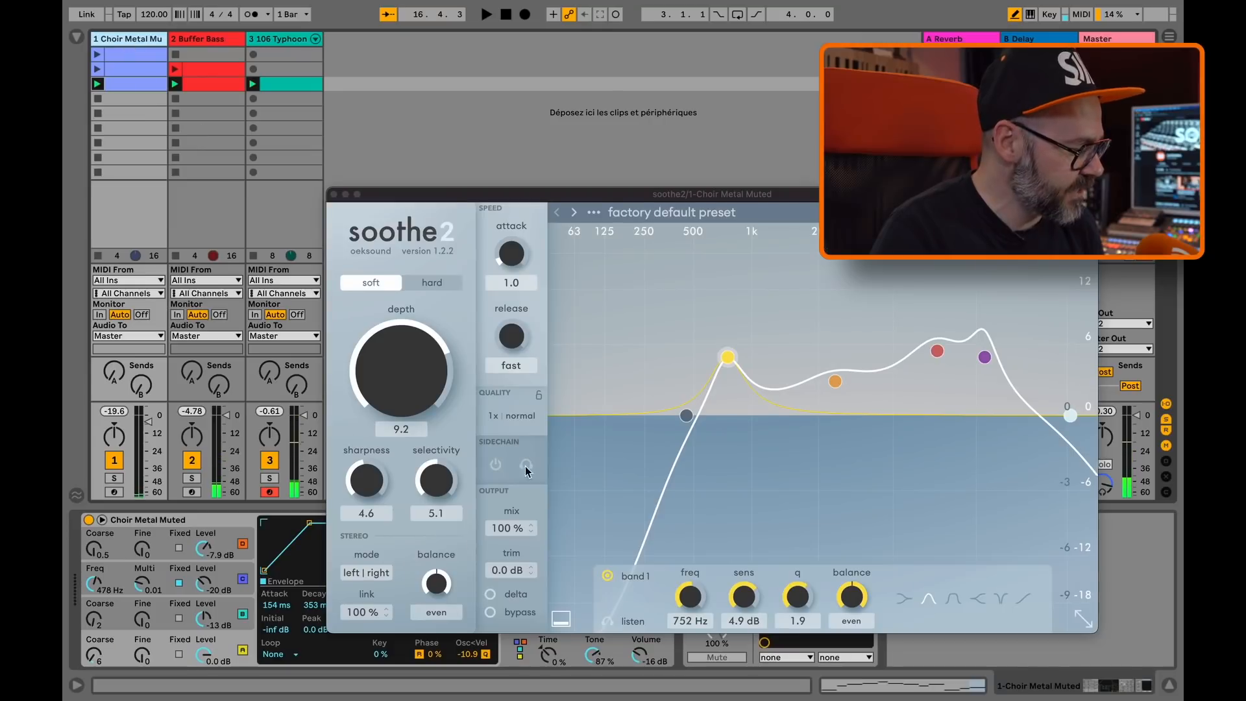
Reposition the soothe2 windows and turn the soothe2 device on the 106 Typhoon Kit track back on.
drag(554, 194, 557, 23)
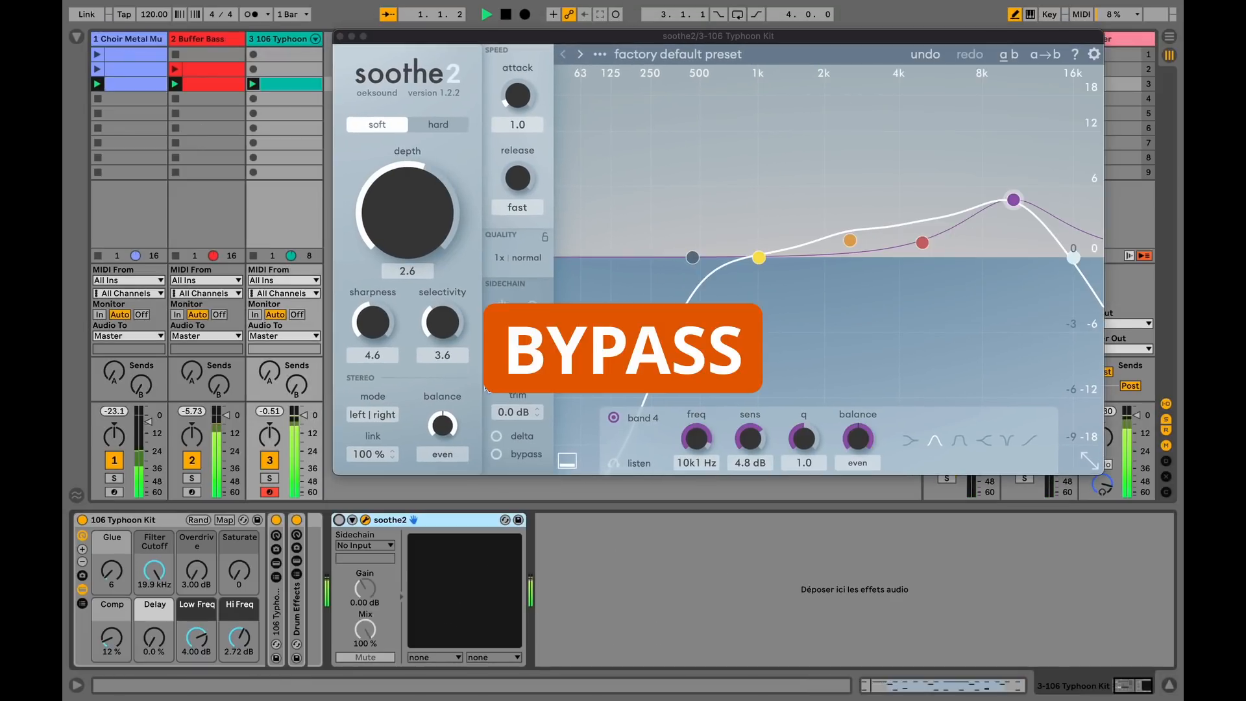
drag(662, 42, 661, 46)
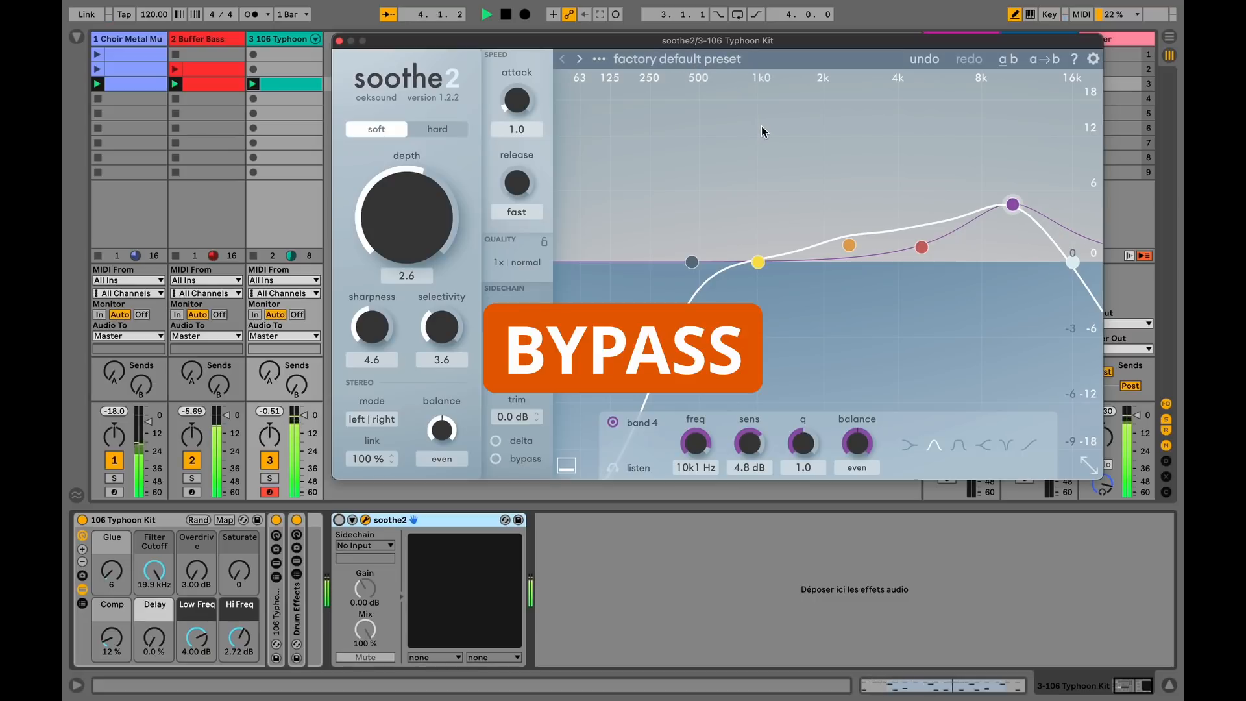
click(277, 47)
click(338, 520)
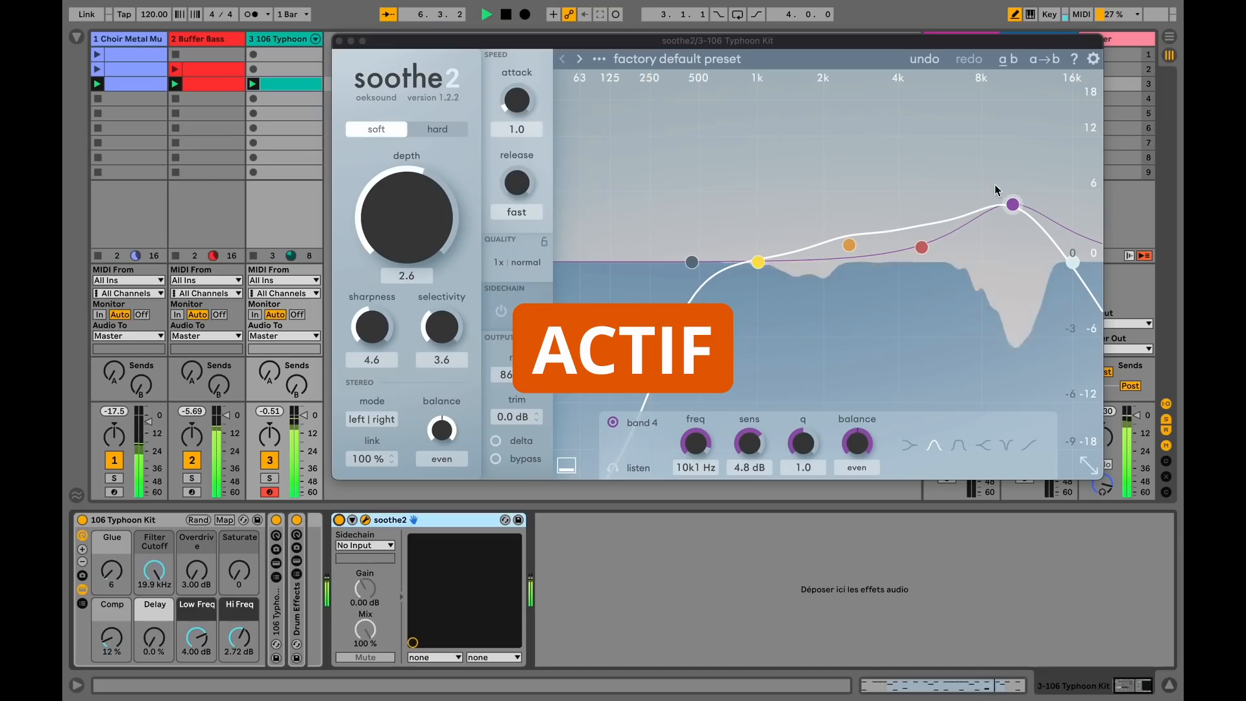
Set the drum soothe2's band 4 to 9k6 Hz at 5.0 dB and depth to 3.9, comparing the sound with the device off.
drag(1012, 204, 1005, 201)
drag(389, 212, 395, 222)
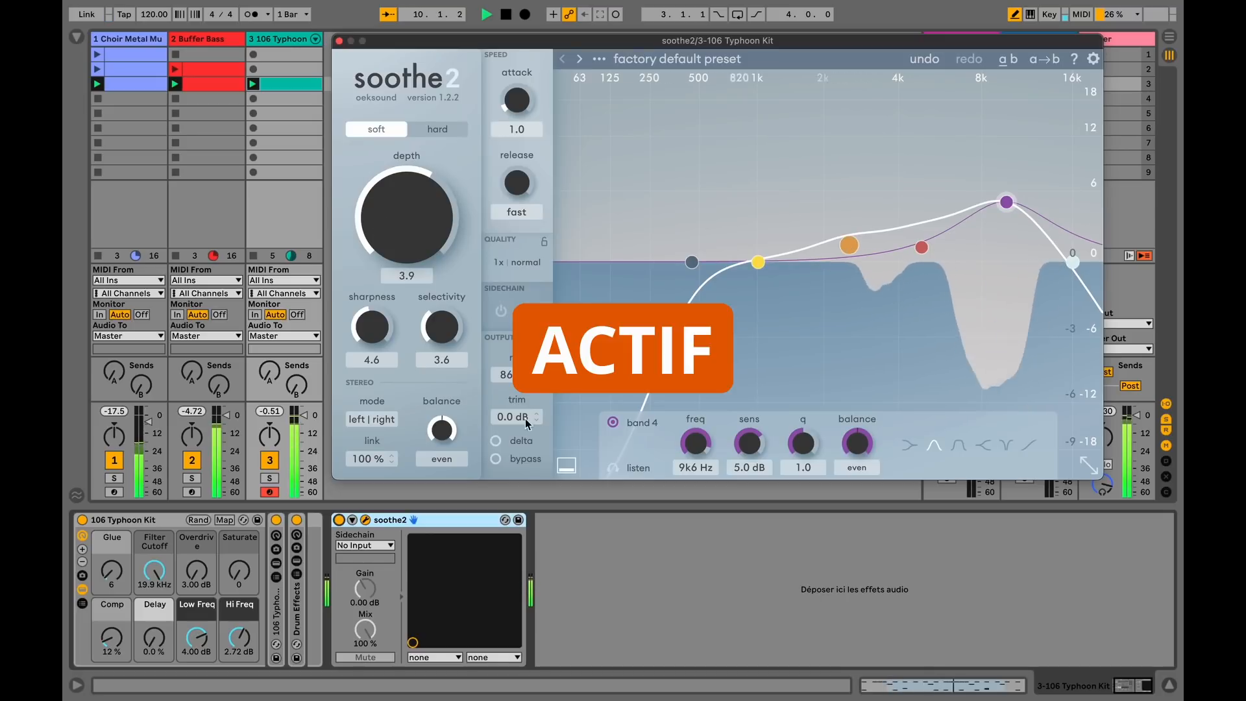
click(338, 520)
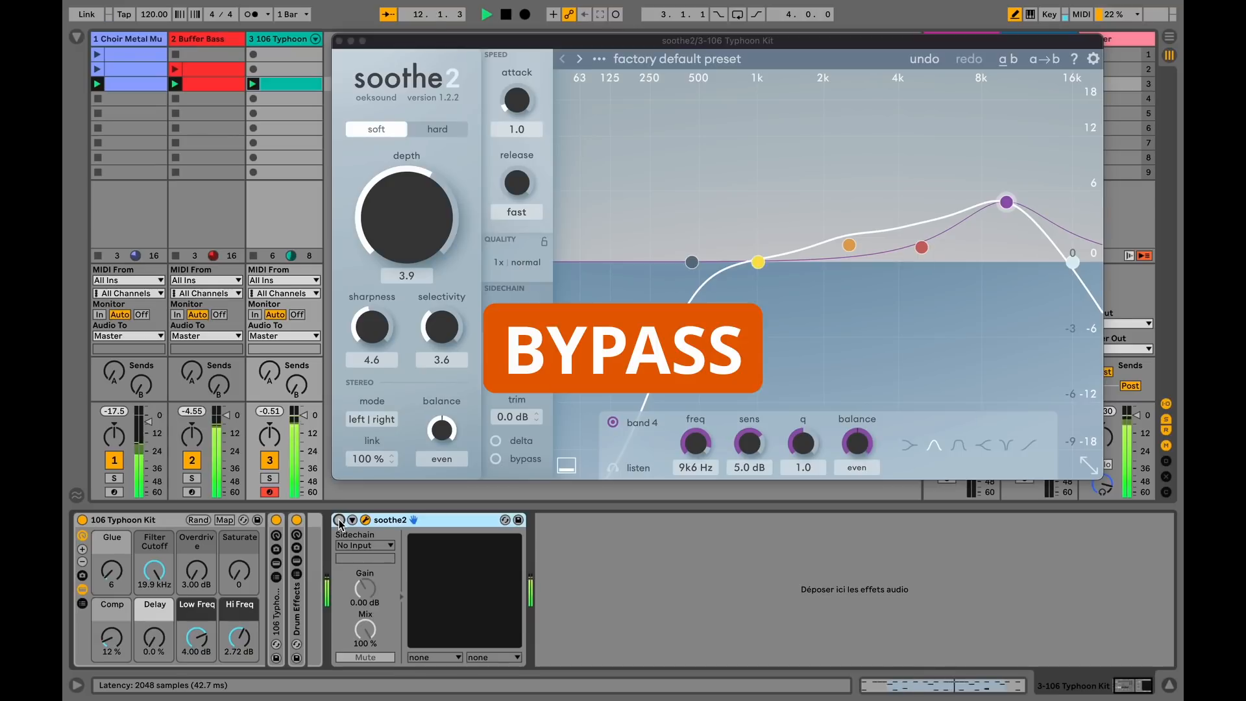
click(338, 519)
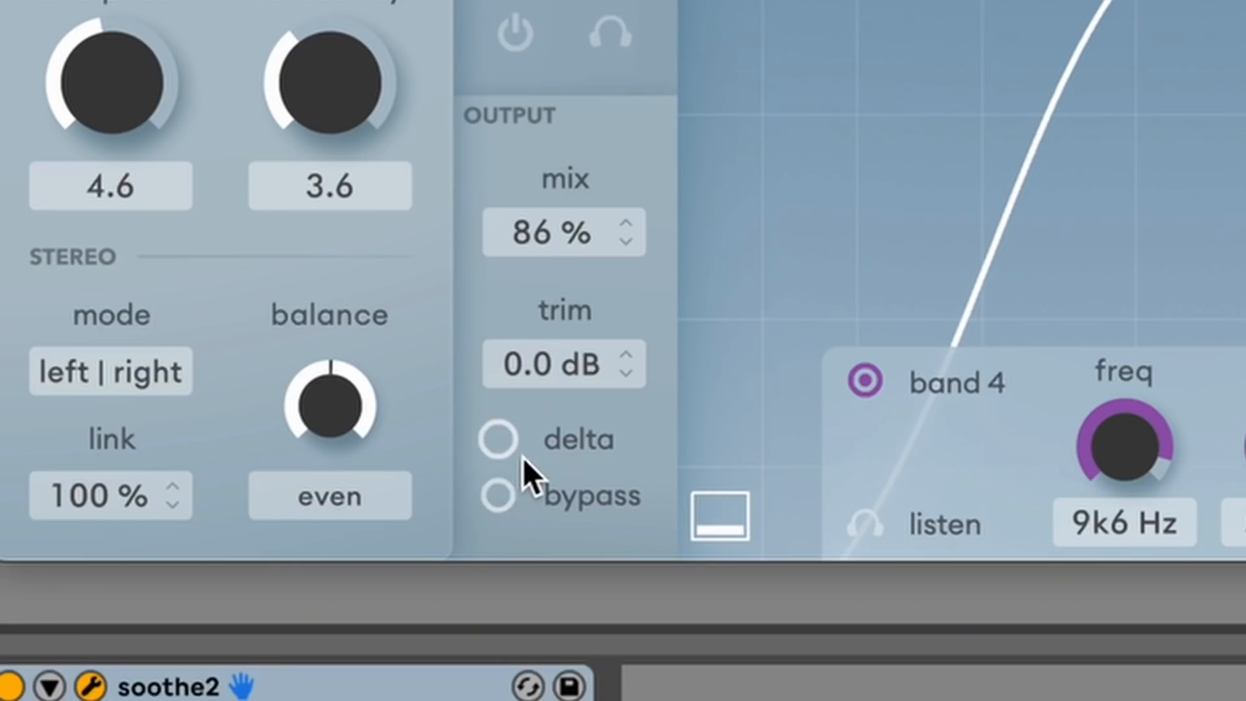
Listen to the drum soothe2's delta signal, compare against its internal bypass, and unsolo the 106 Typhoon Kit track.
click(519, 453)
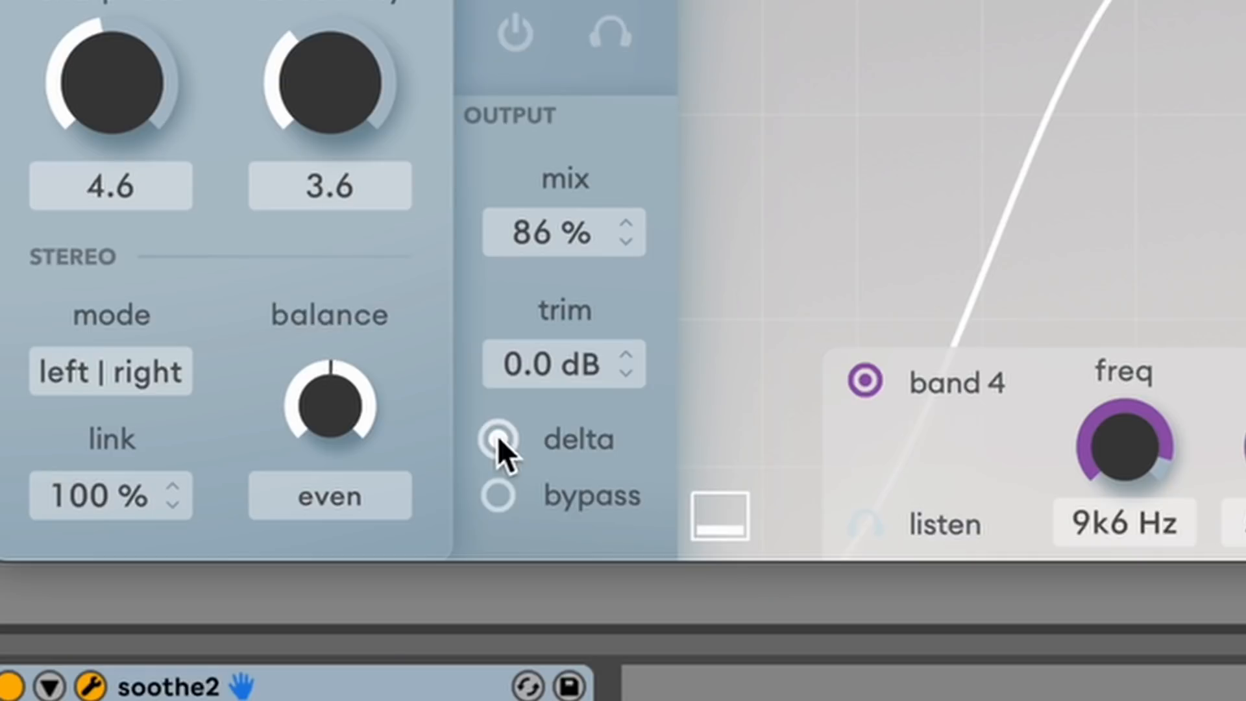
click(499, 439)
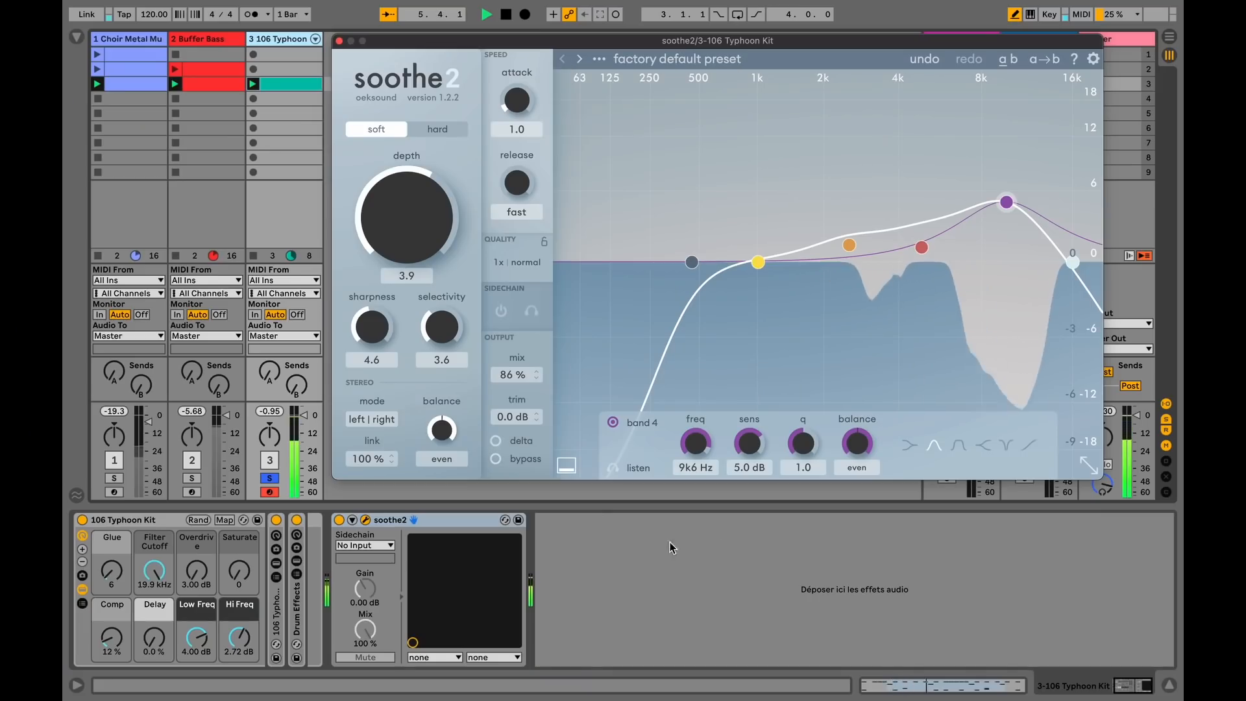
click(495, 459)
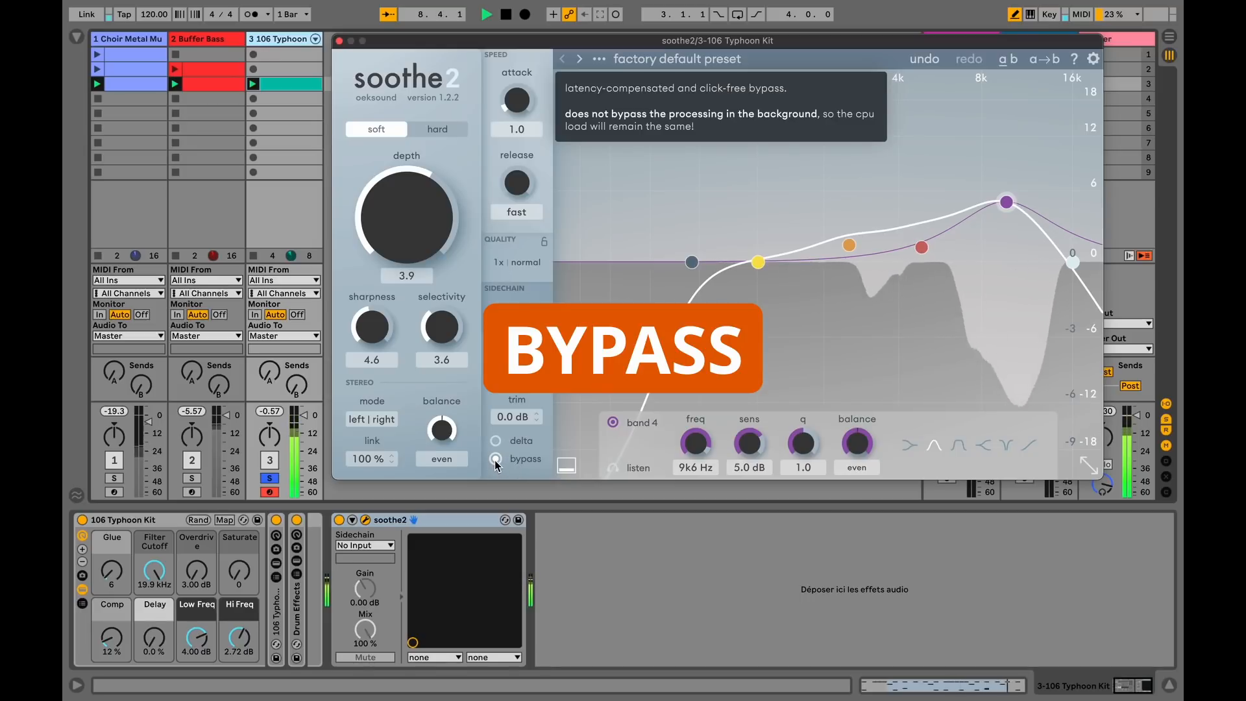
click(495, 458)
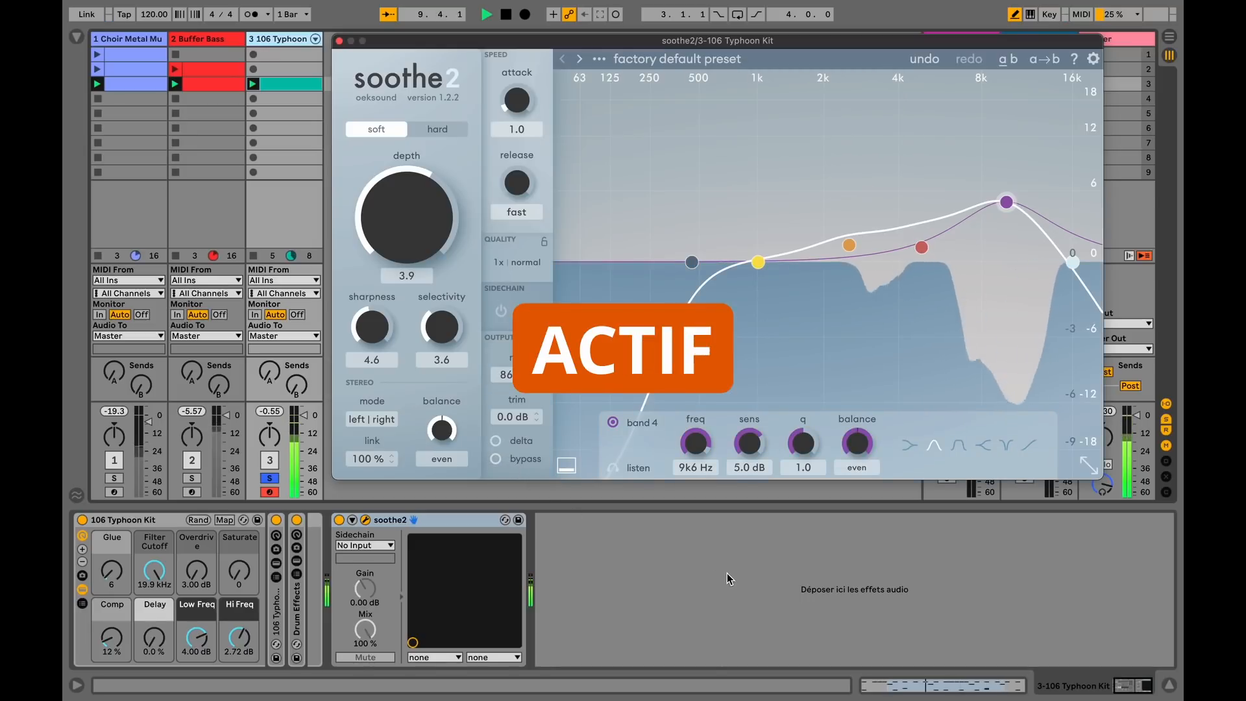
click(270, 479)
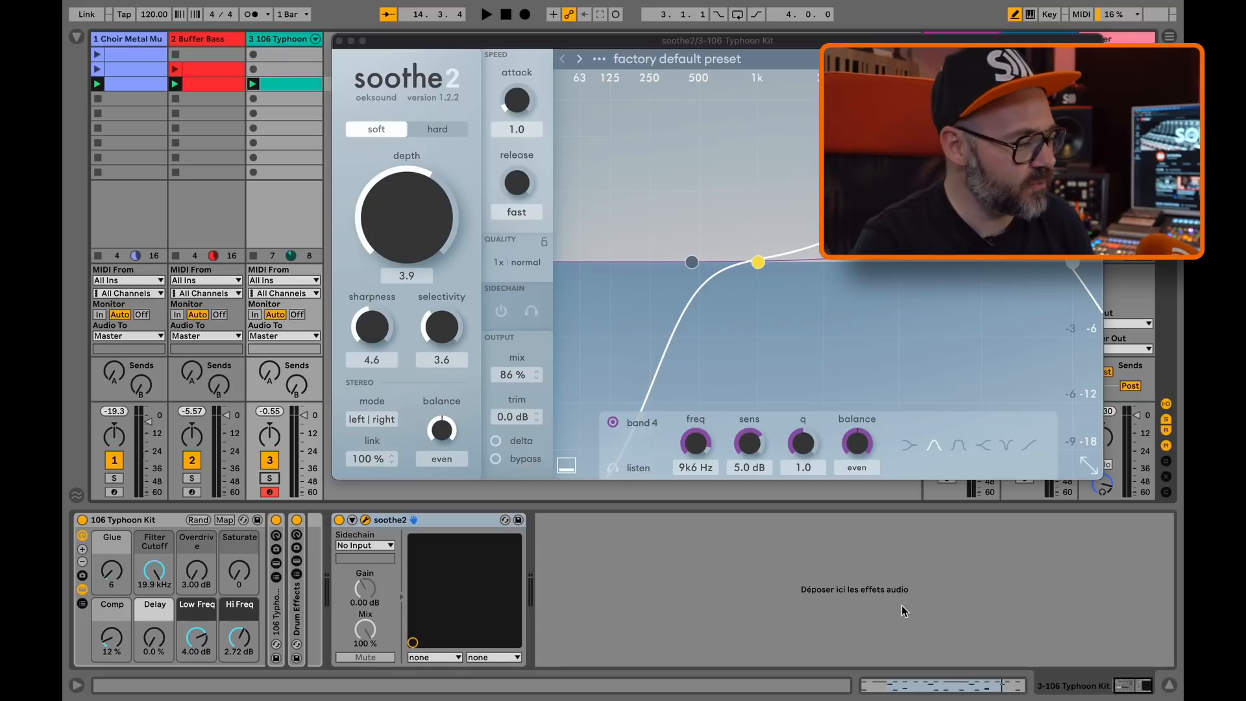
Browse the soothe2 presets and load the Harsh synth preset into the choir track's instance.
click(675, 59)
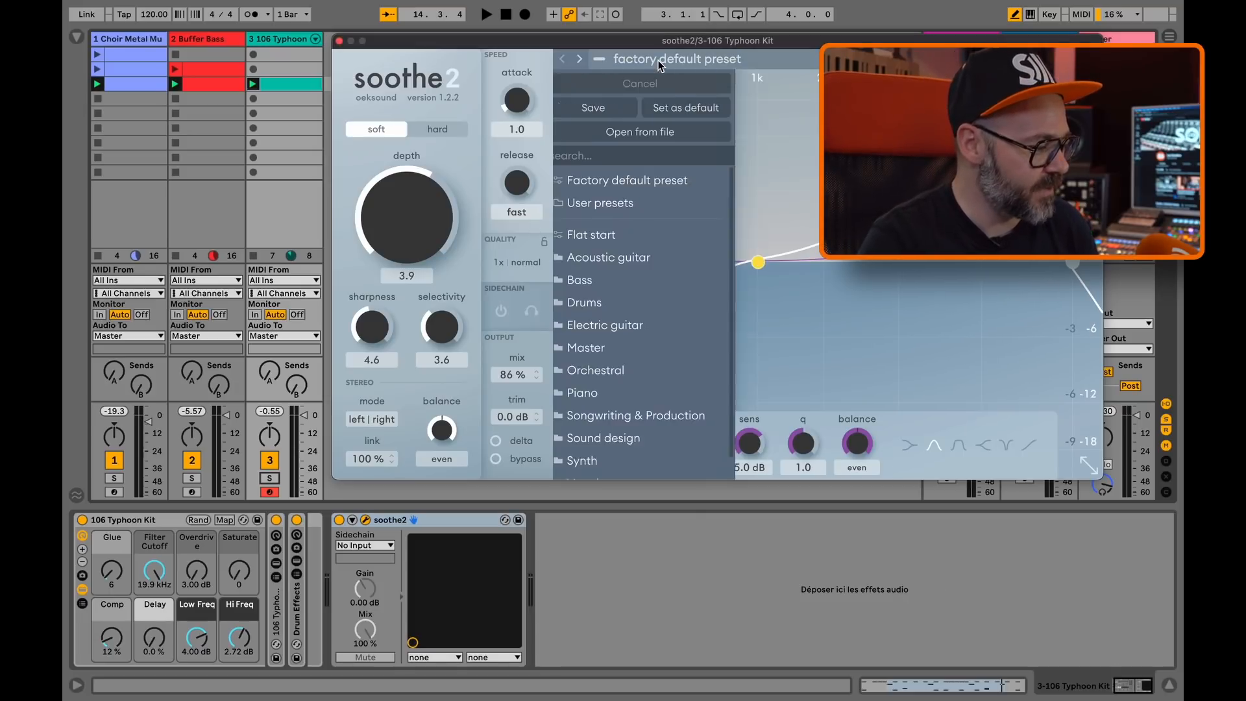
scroll(641, 388, down, 1)
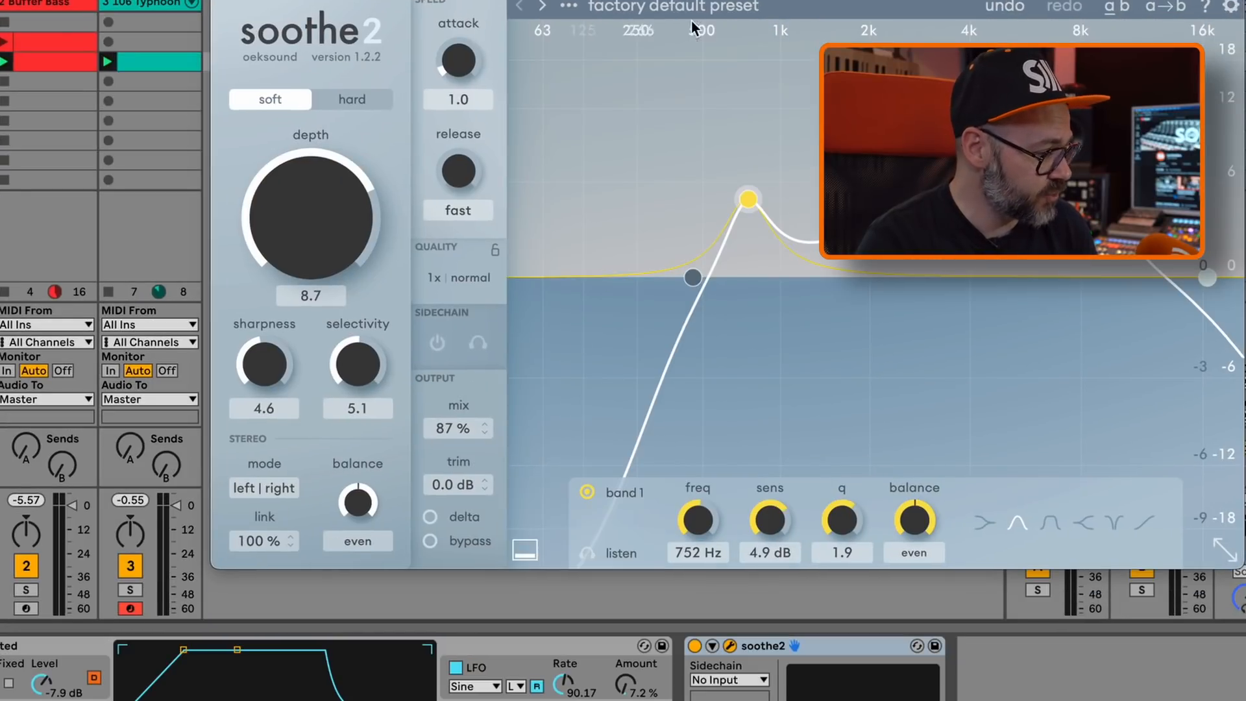
click(691, 8)
scroll(653, 208, down, 1)
click(559, 516)
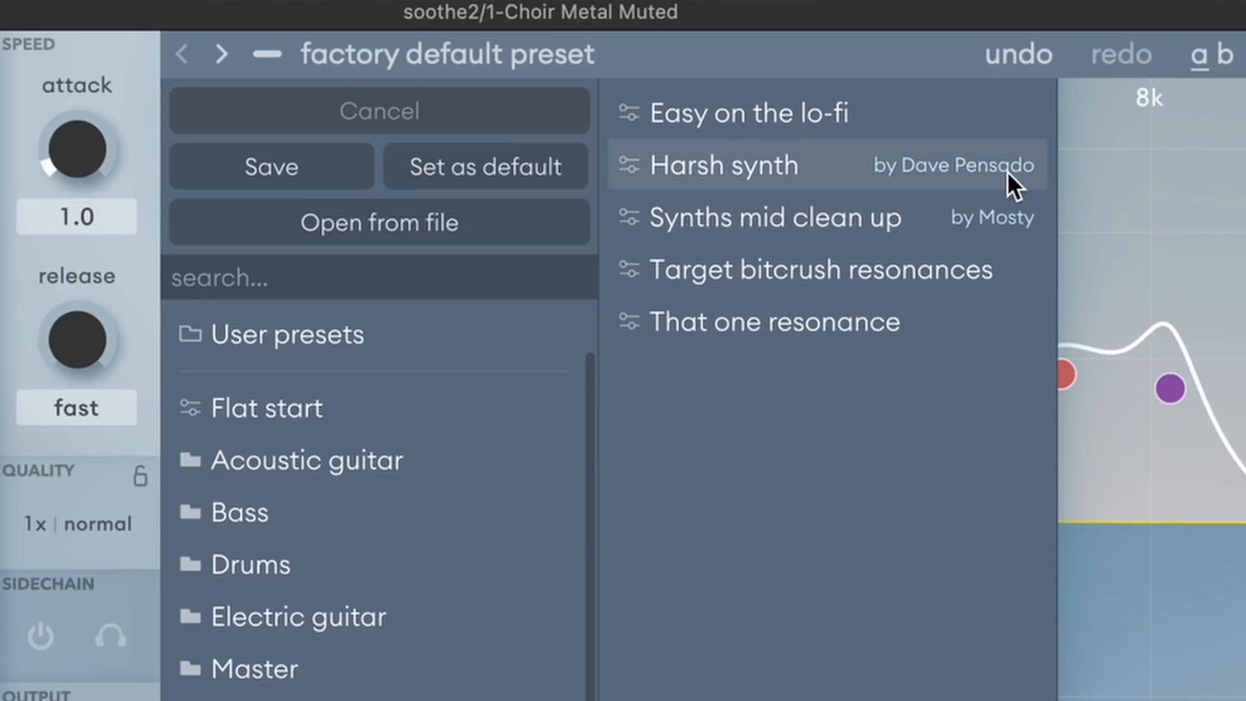
click(1017, 173)
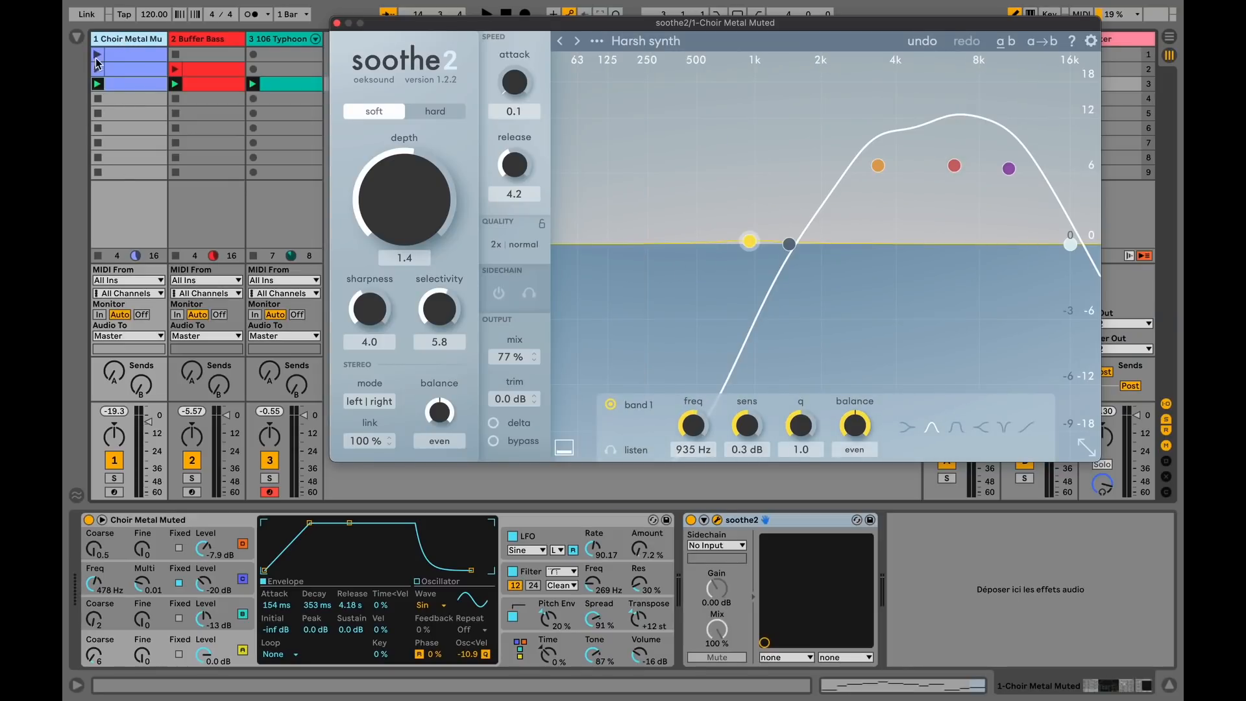
Play the soloed choir track, compare the Harsh synth preset with bypass and delta, and restore the full mix.
key(space)
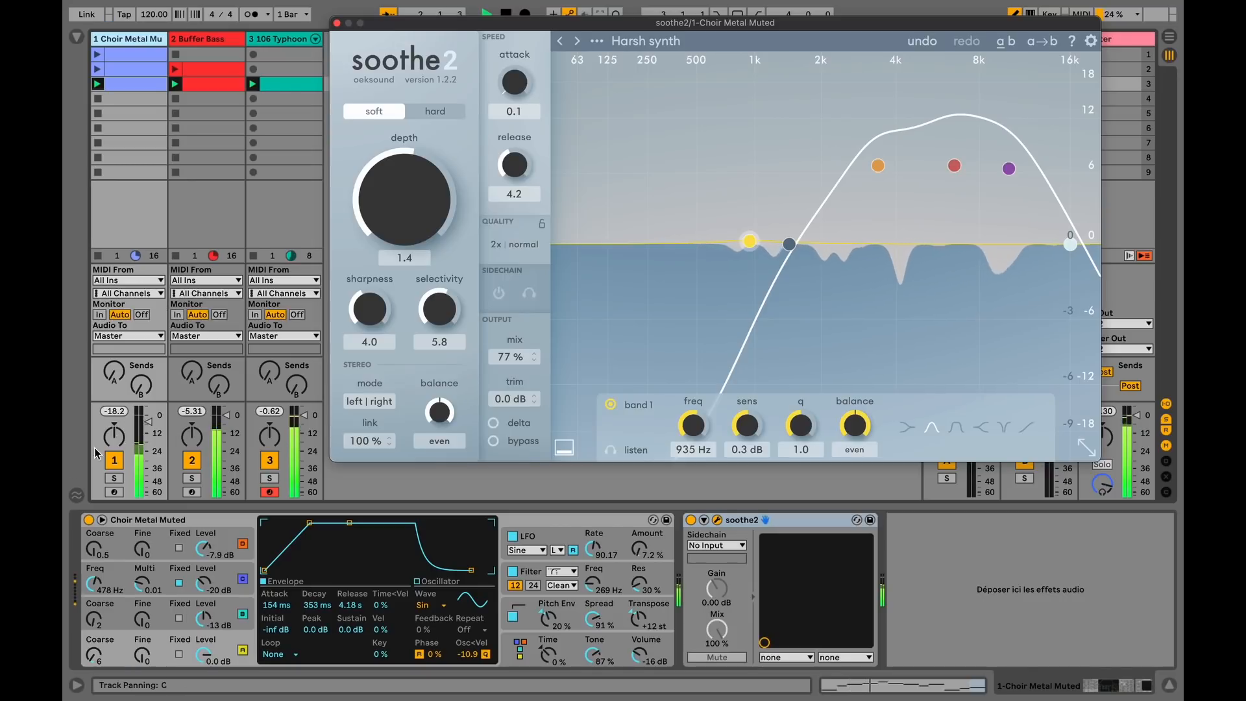
click(113, 477)
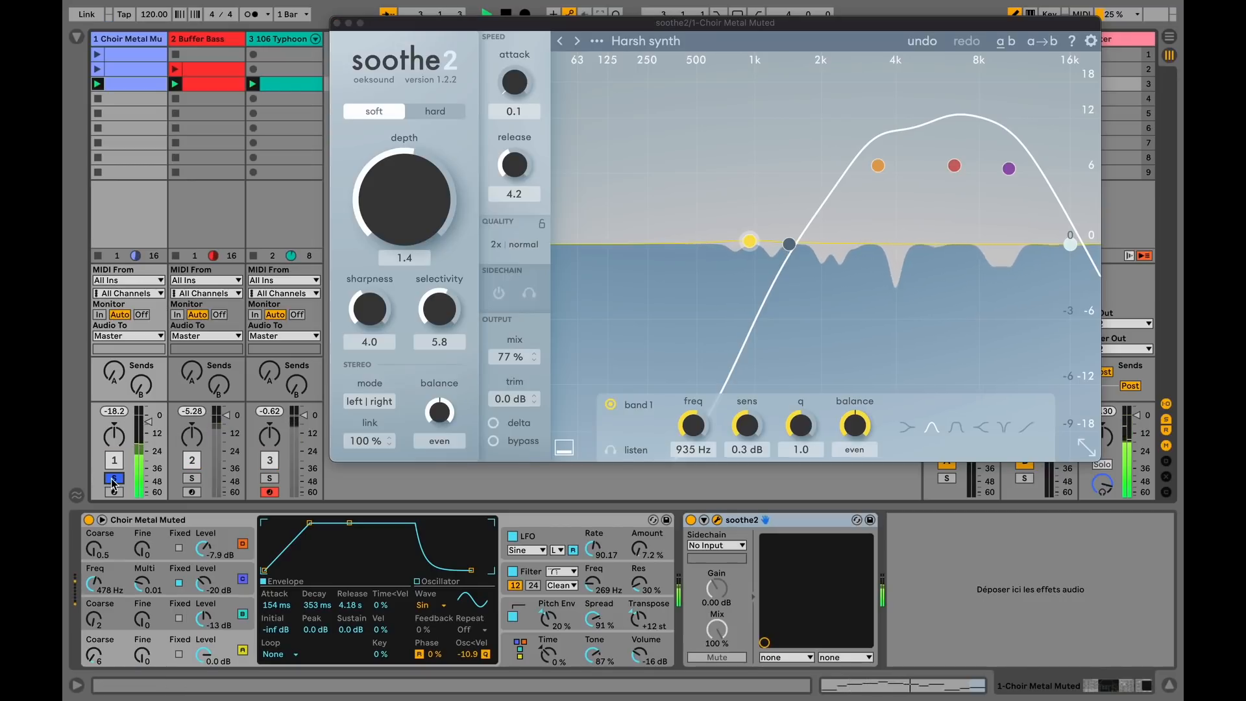
click(494, 441)
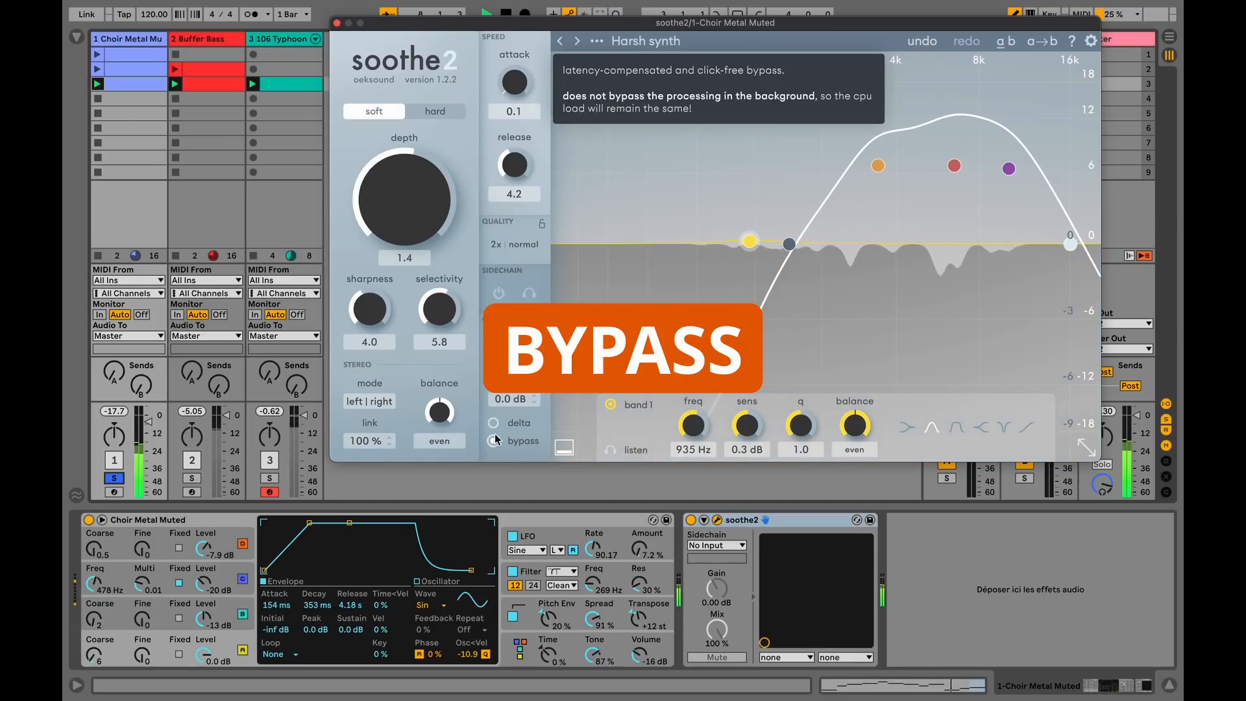
click(493, 424)
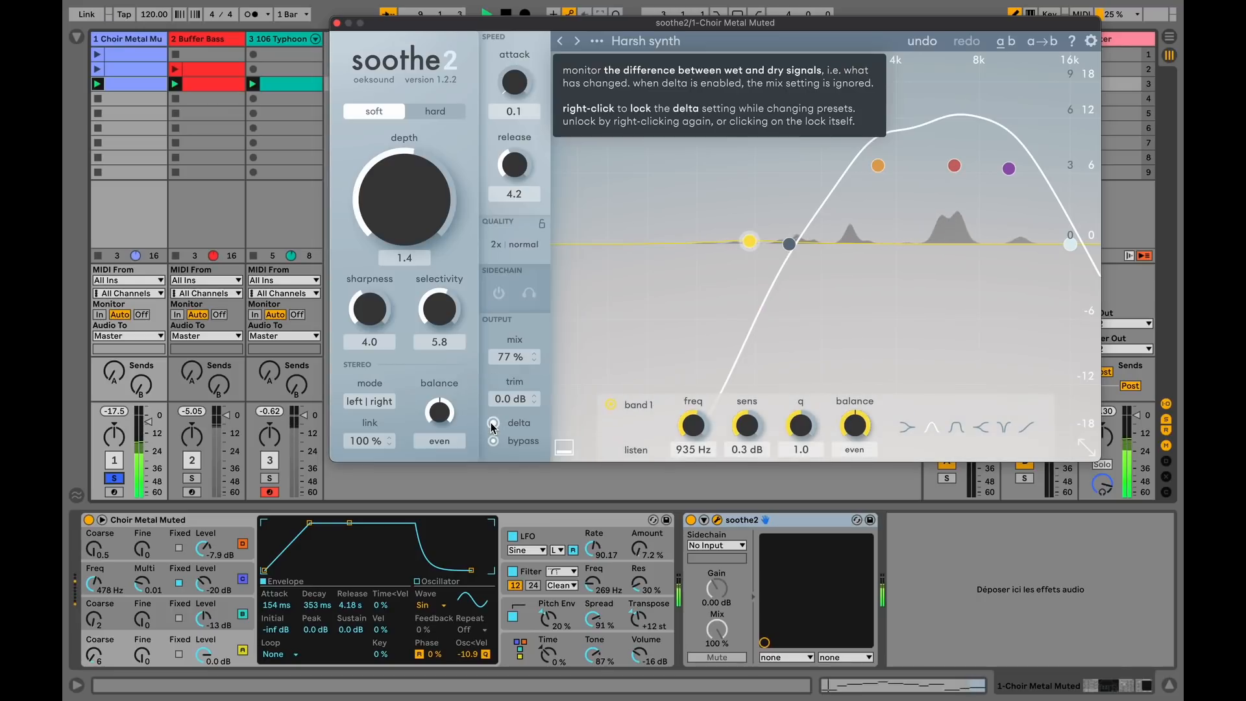
click(494, 444)
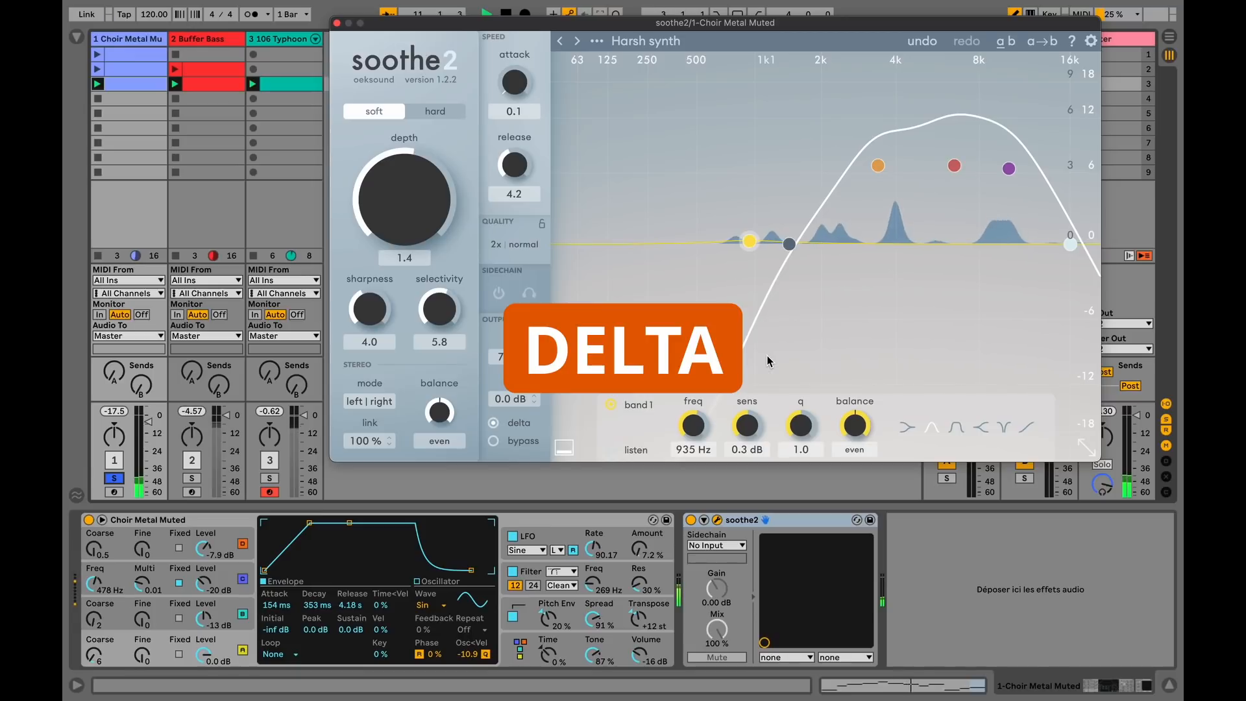
click(494, 424)
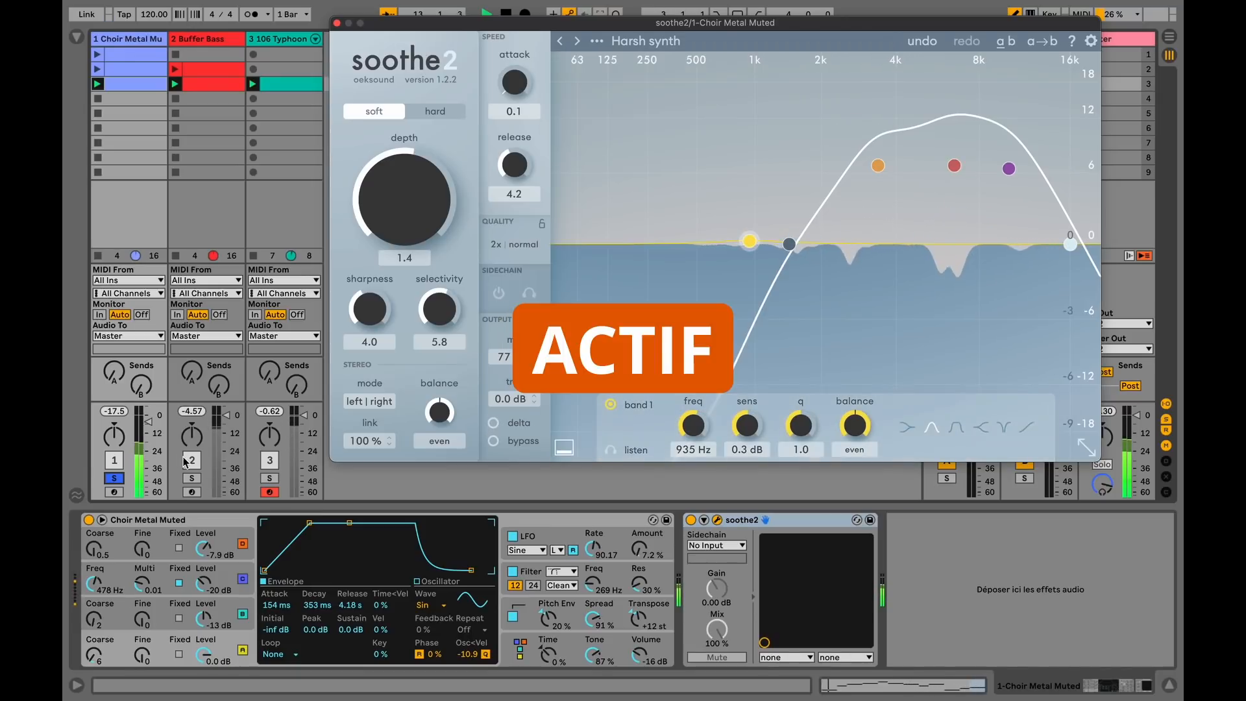
click(114, 479)
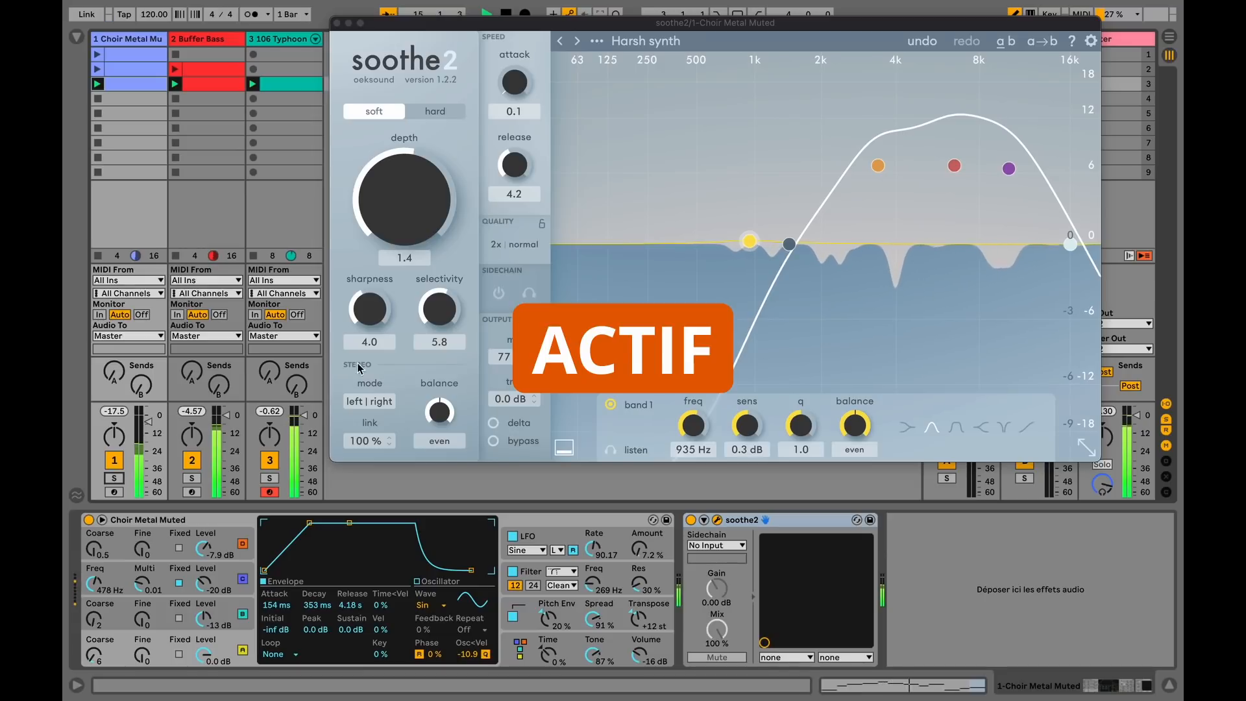
drag(737, 20, 724, 36)
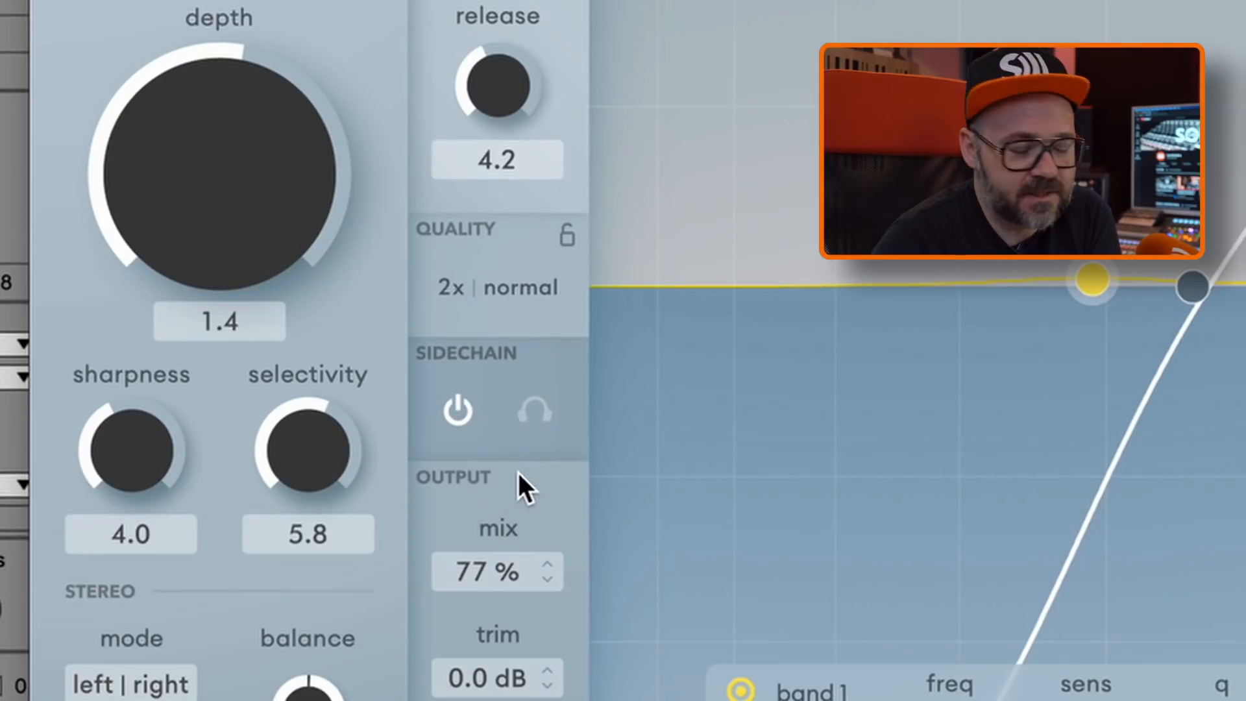
Set the choir soothe2's mix to 76 % and try the mid | side stereo mode, returning to left | right.
drag(518, 471, 485, 605)
drag(485, 404, 517, 280)
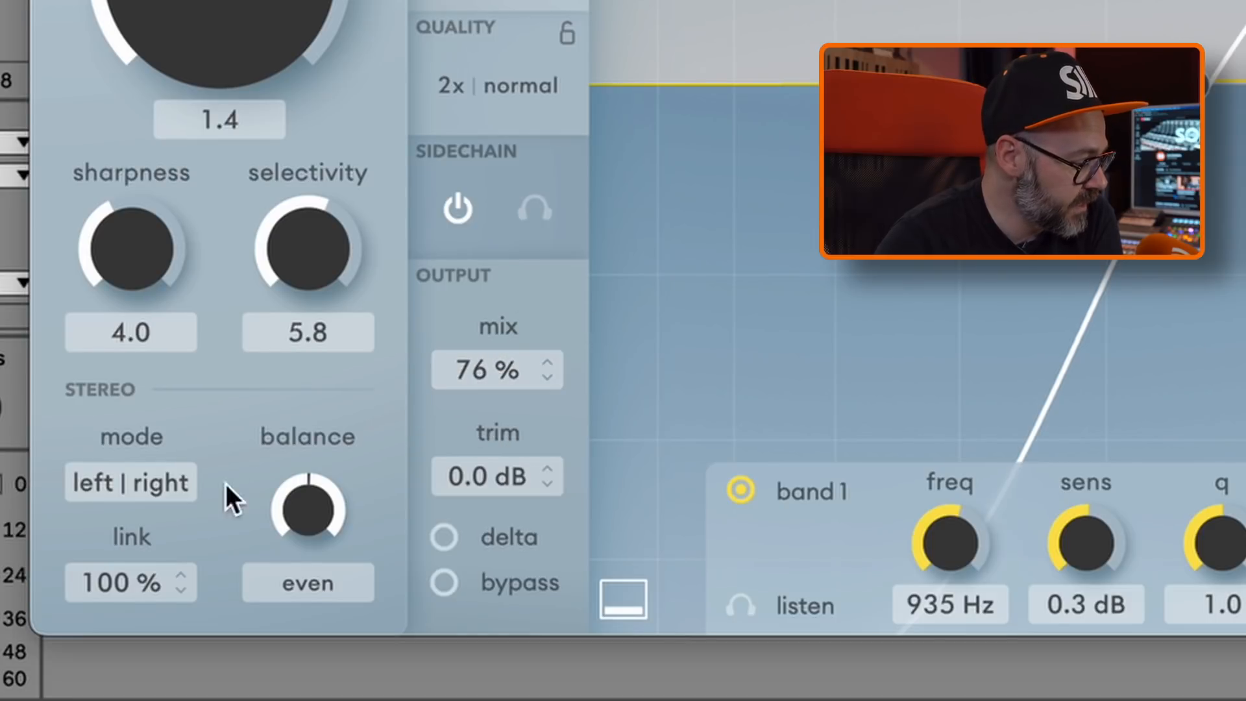
click(126, 483)
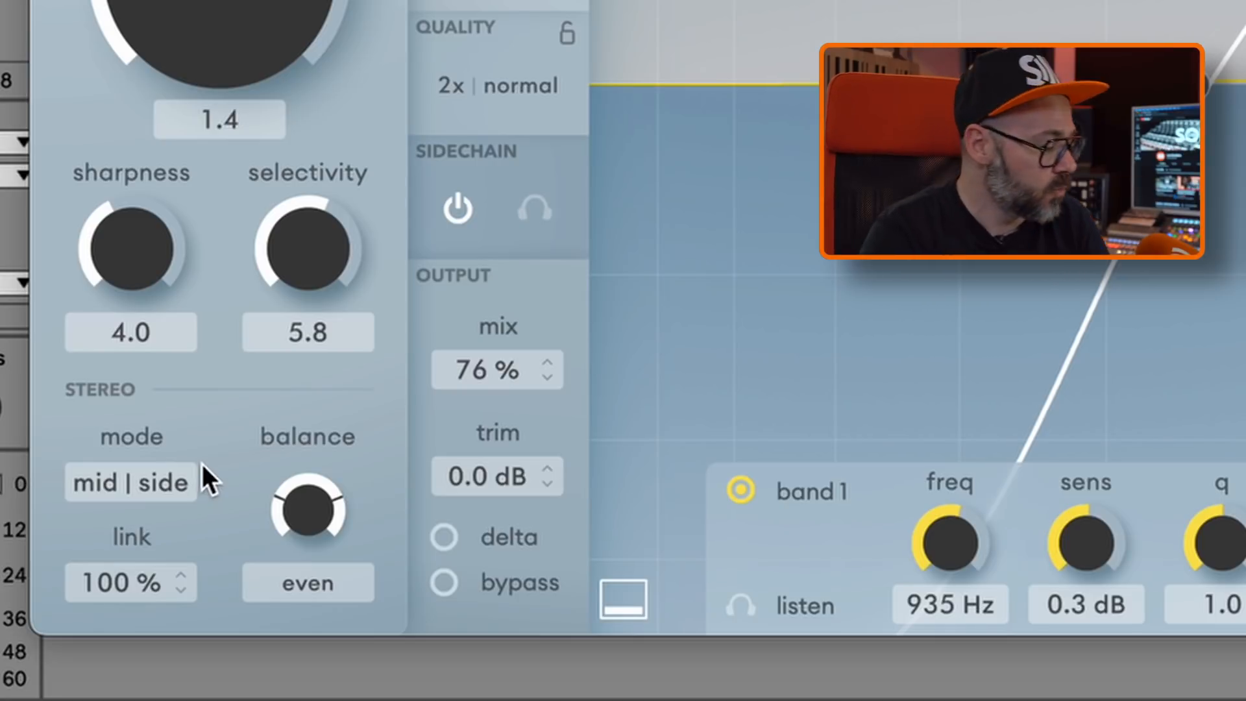
click(139, 464)
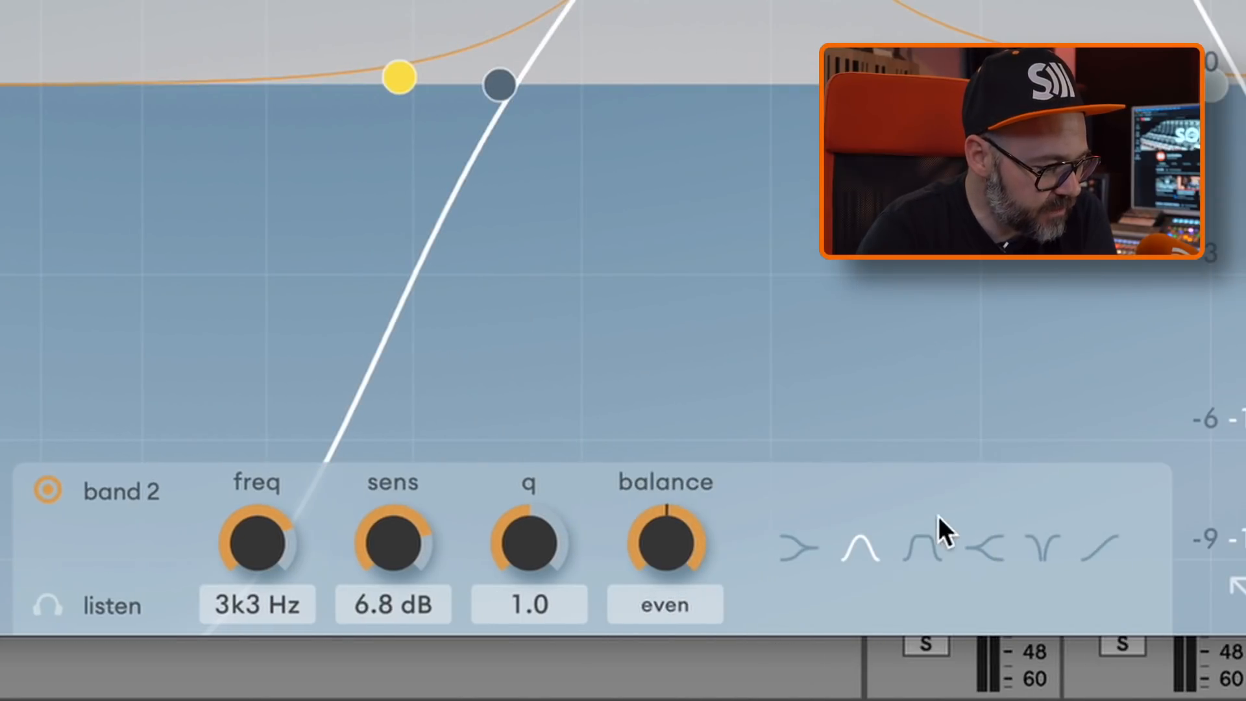
Try several filter shapes on band 2 of the choir's soothe2, choosing high shelf, and adjust the position of band 4.
click(984, 550)
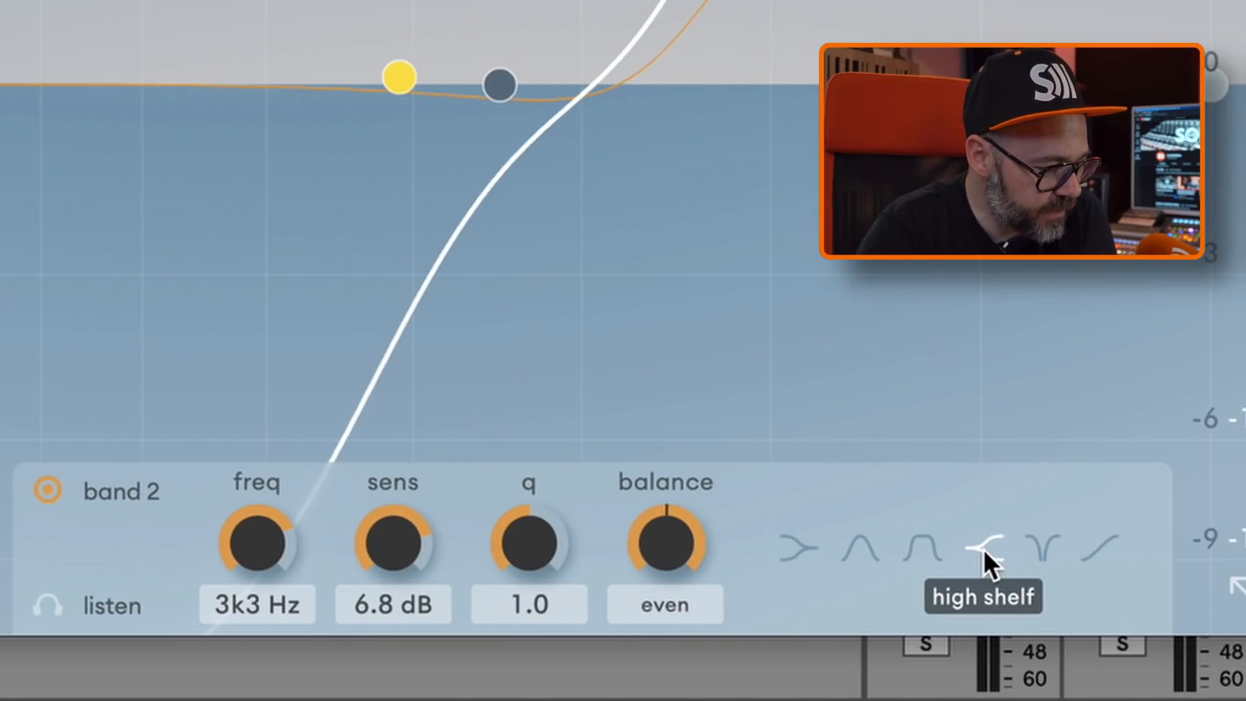
click(914, 552)
click(792, 549)
click(980, 549)
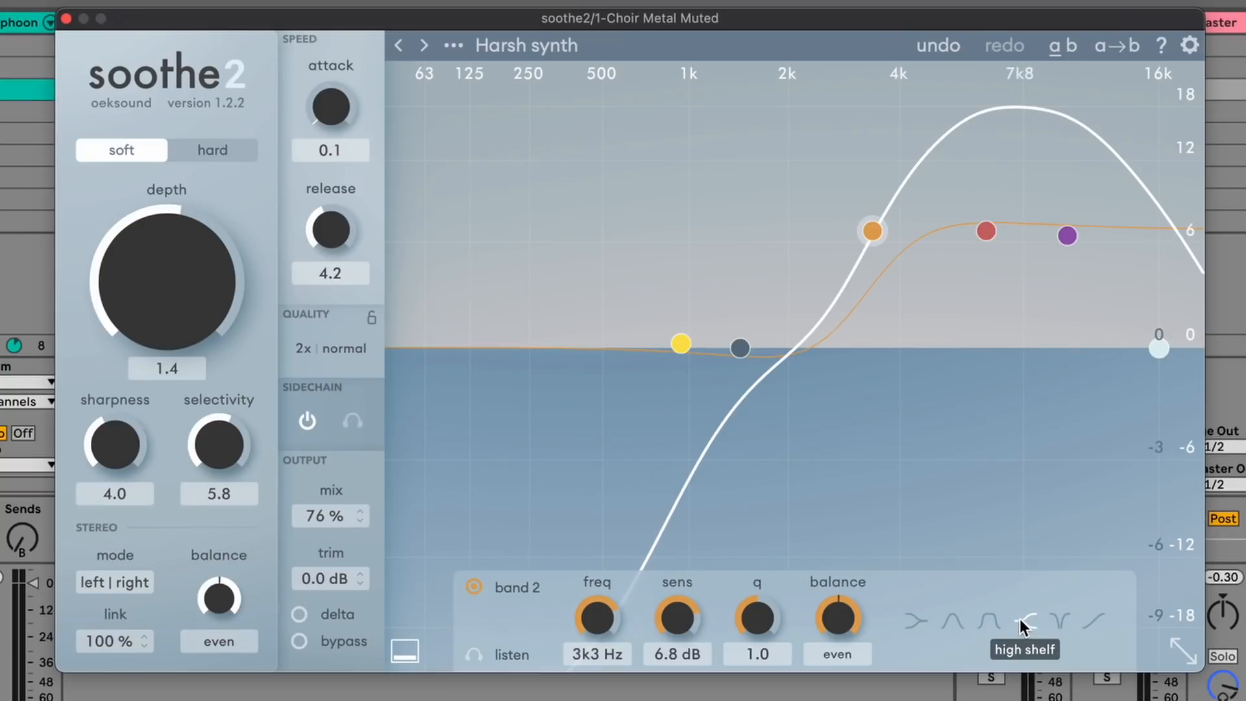
drag(1066, 234, 1010, 205)
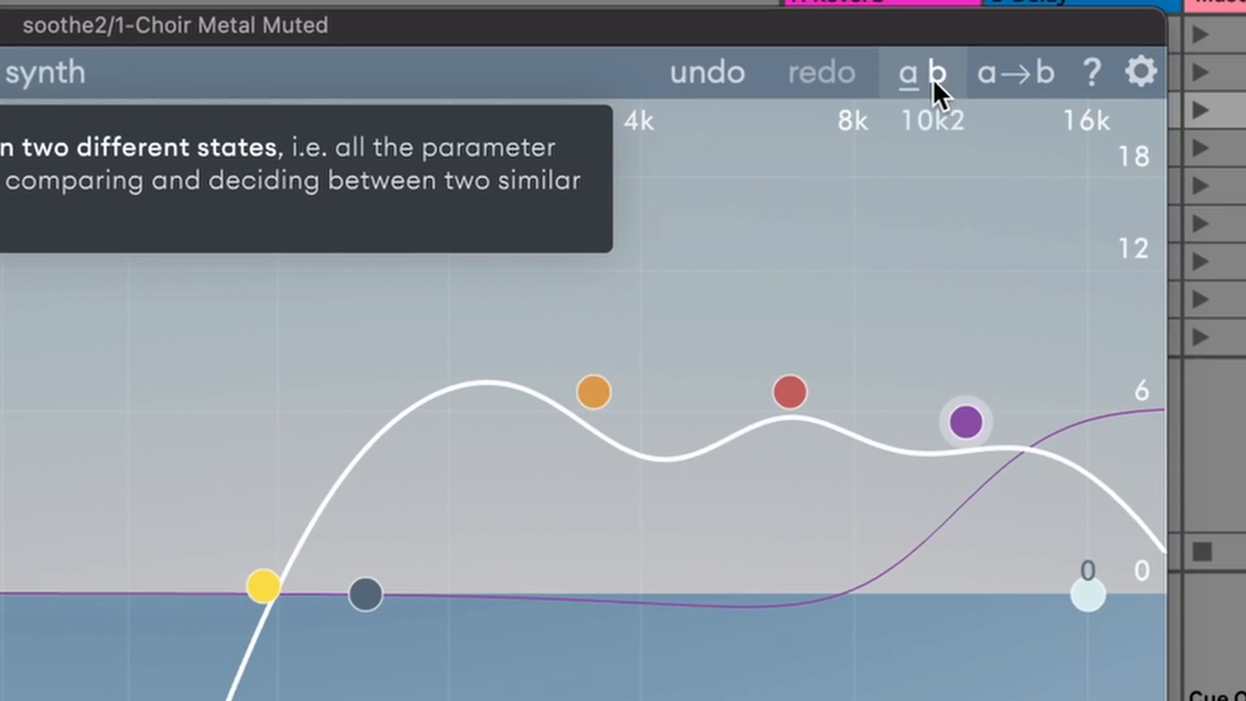
Switch between the a and b states of the choir's soothe2 to compare the edited Harsh synth settings with the factory default preset.
click(940, 81)
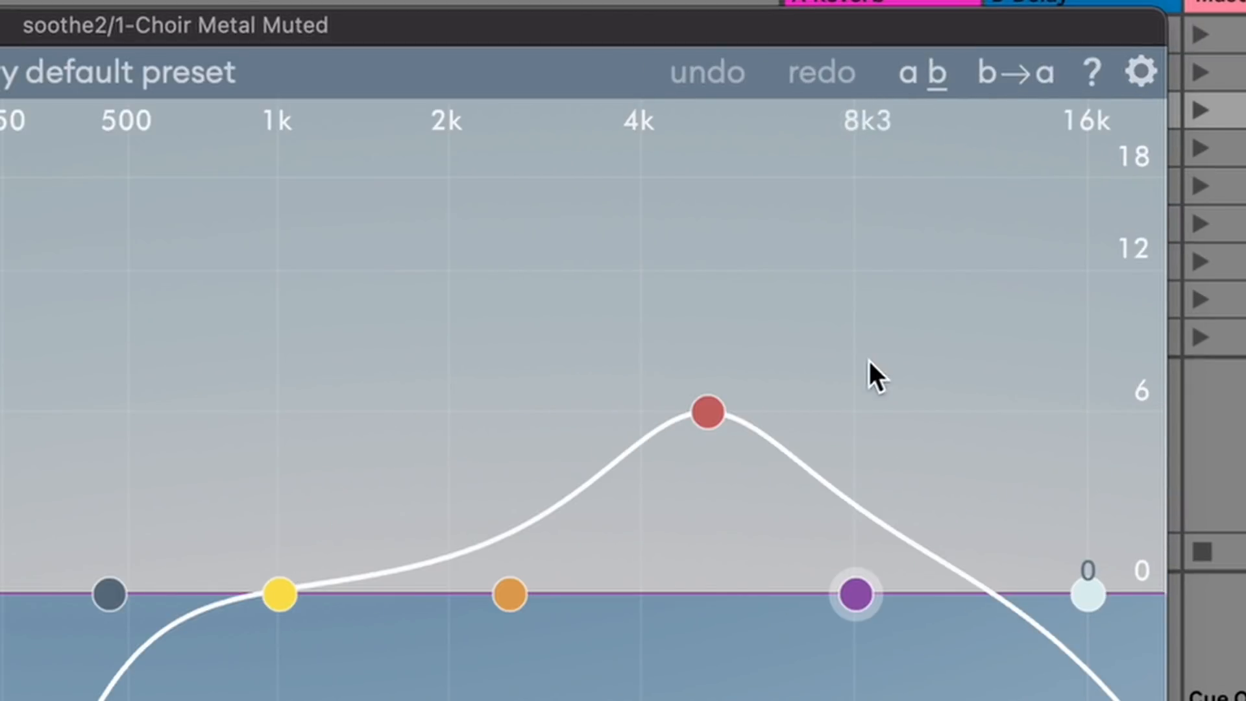
click(906, 73)
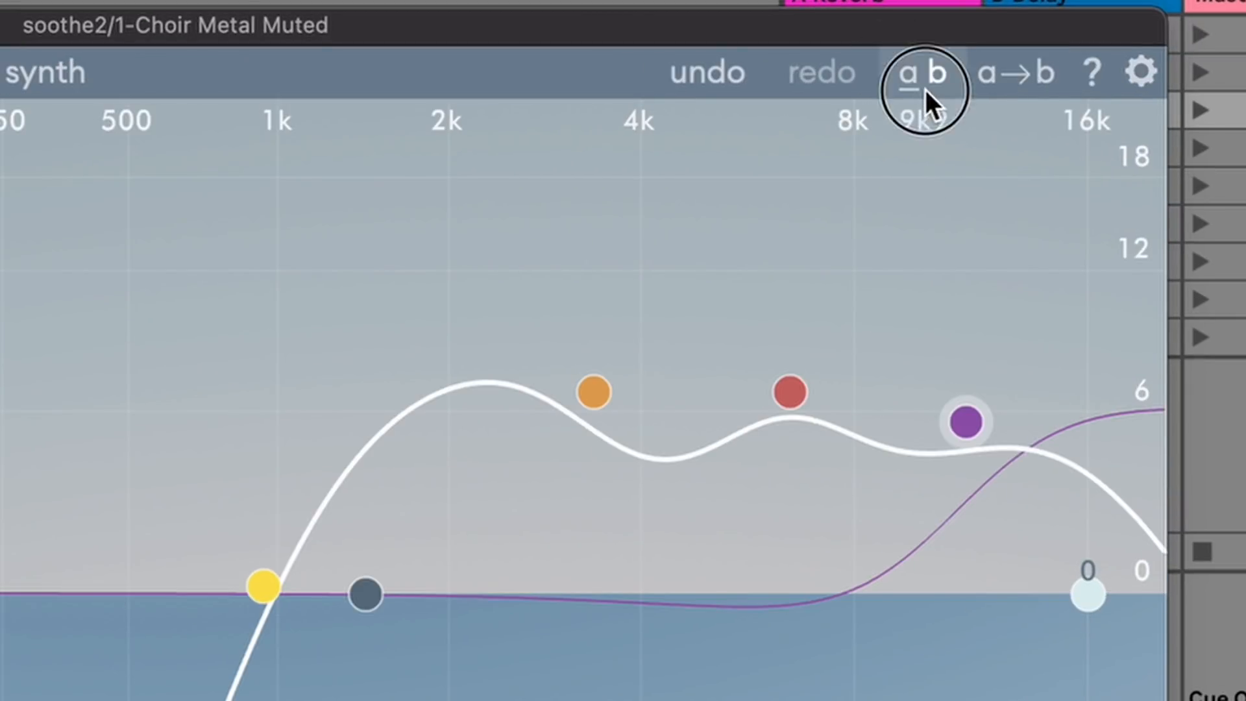
click(925, 90)
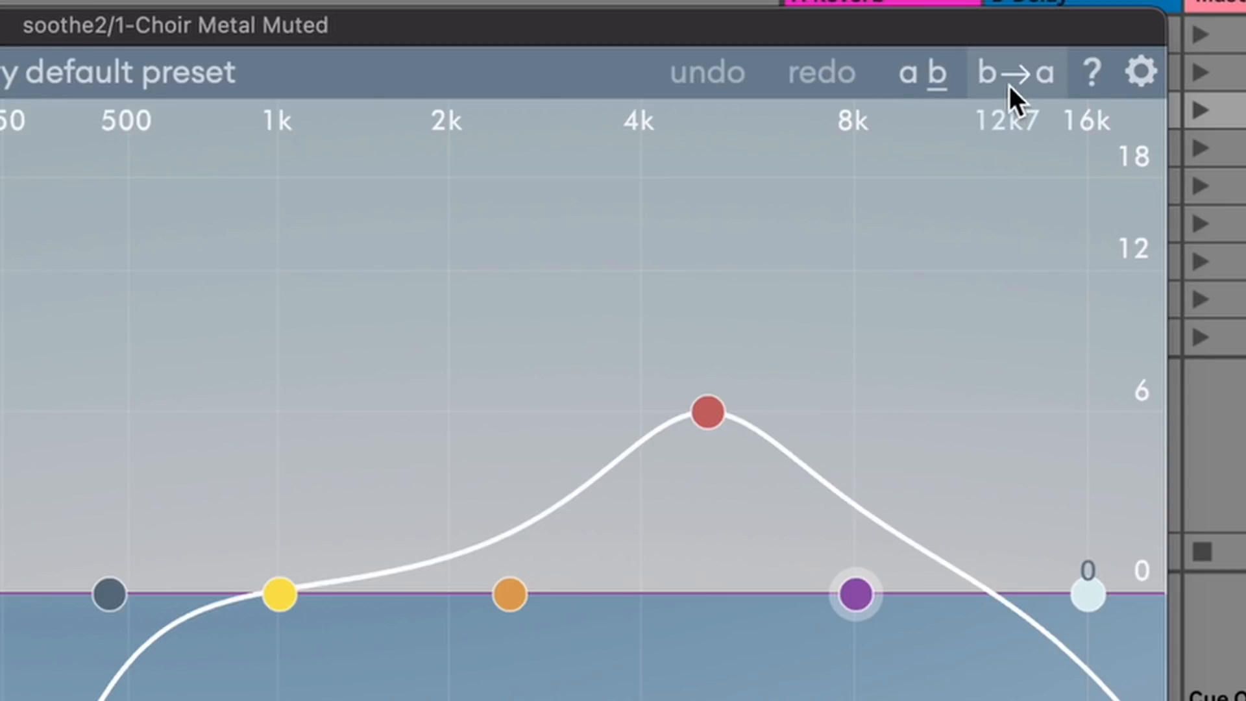
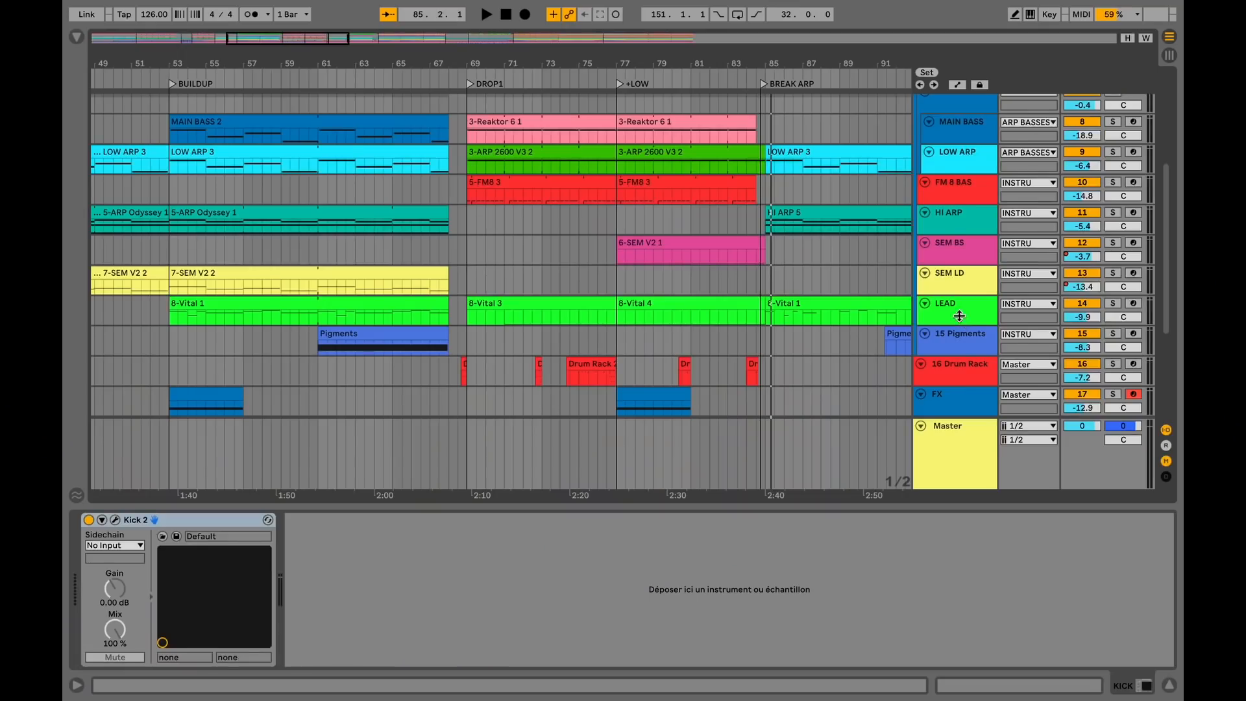
Select the 7-SEM V2 2 clip in the BUILDUP section and view the LEAD track's Vital synth.
scroll(959, 316, down, 2)
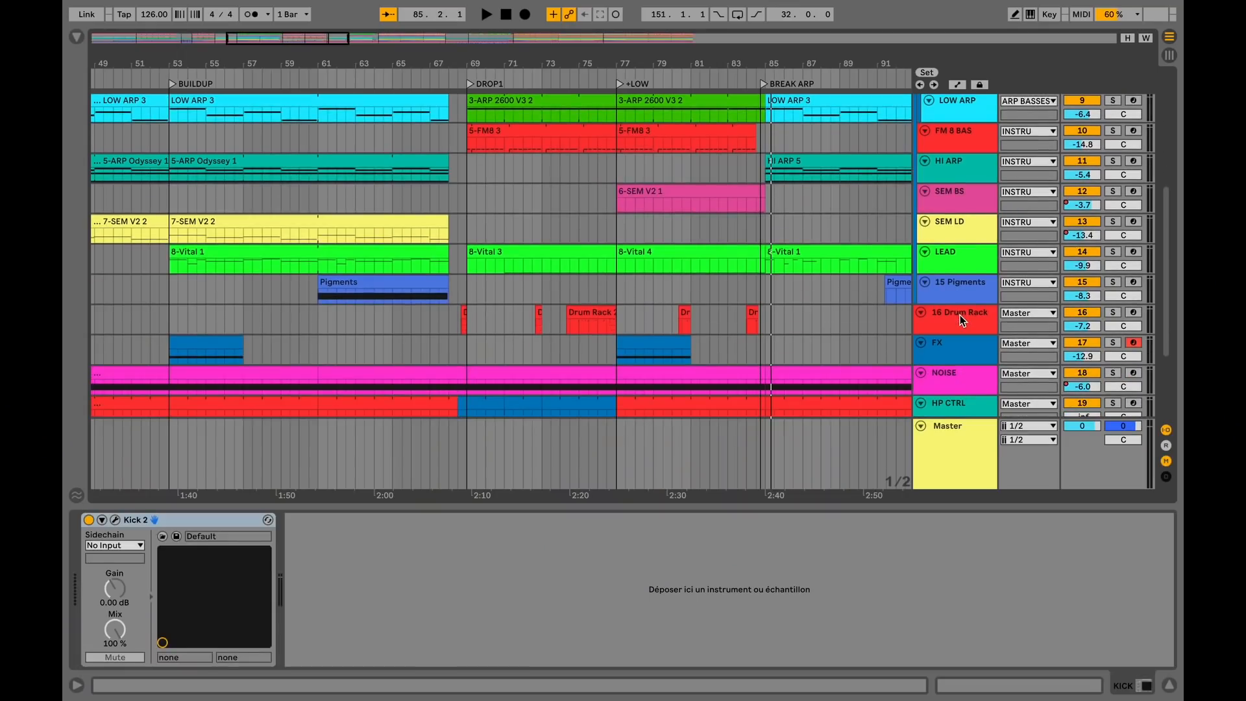
click(169, 266)
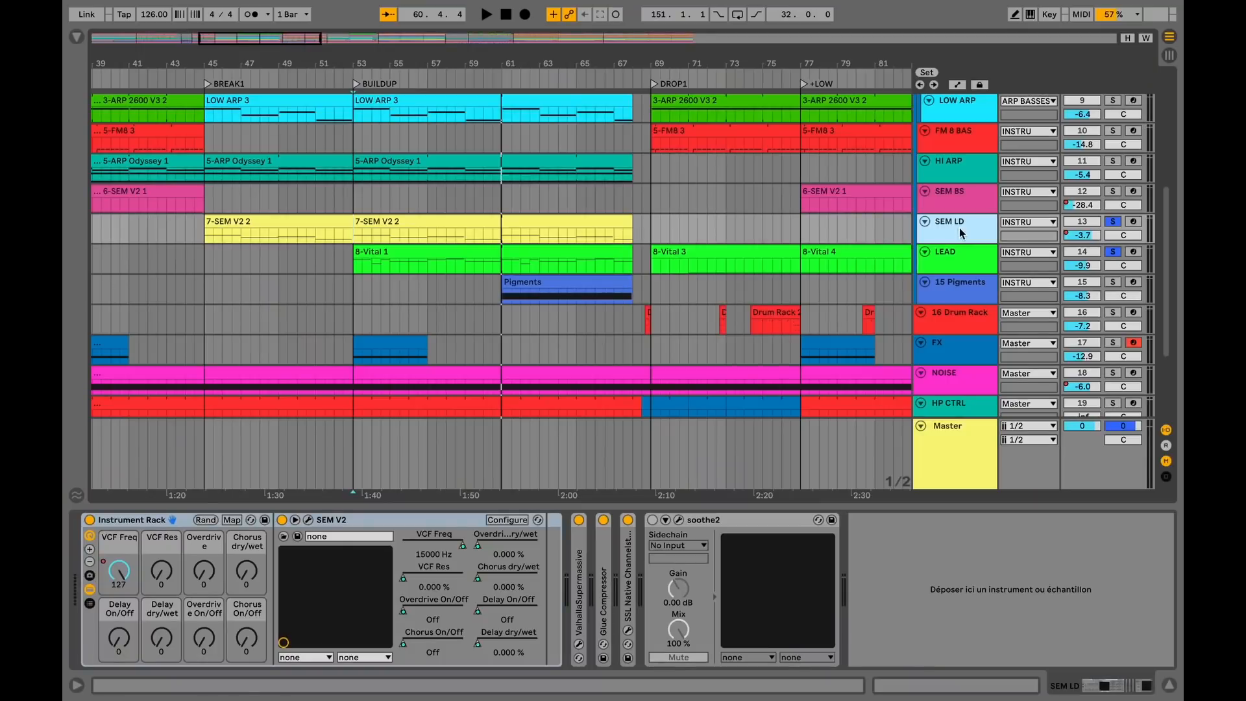
click(432, 219)
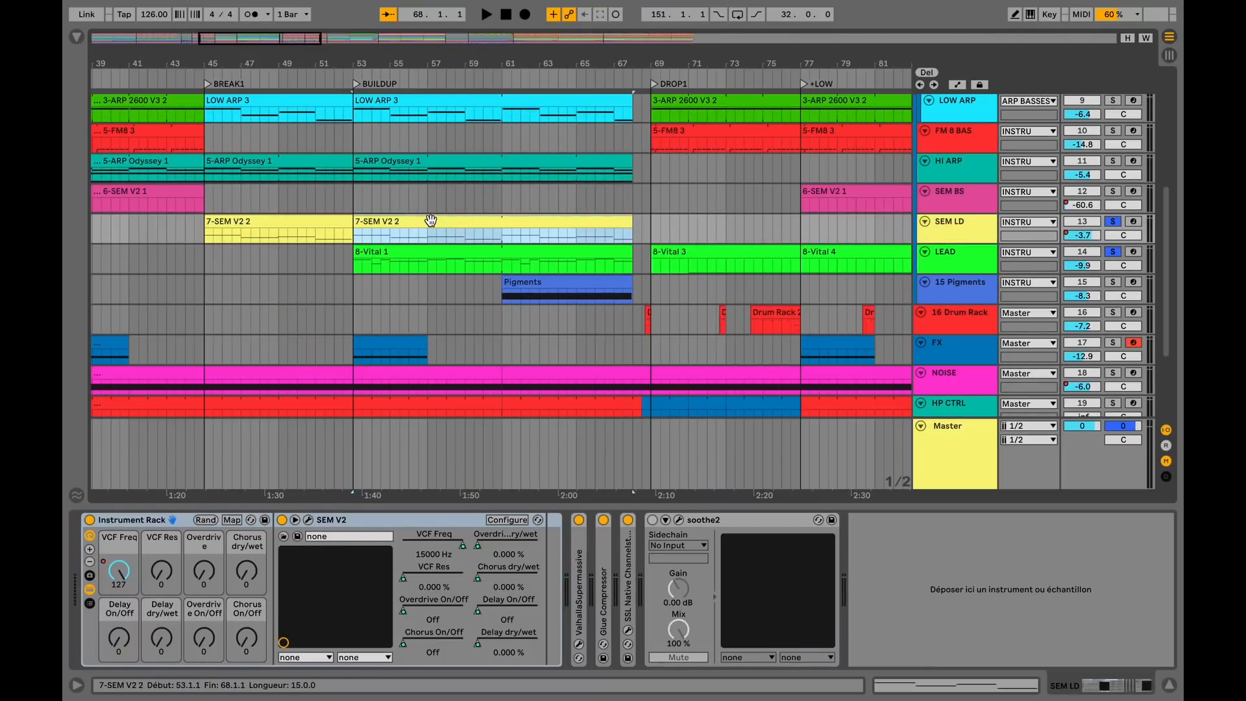
click(309, 522)
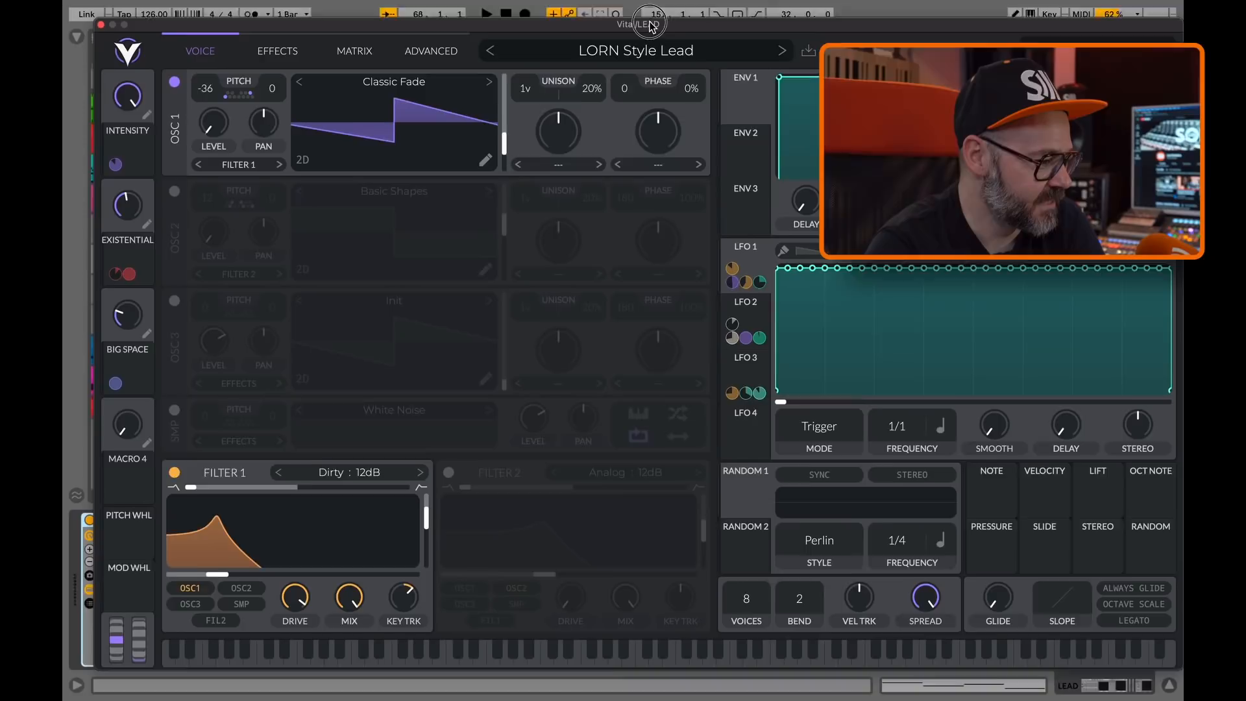
drag(646, 21, 643, 26)
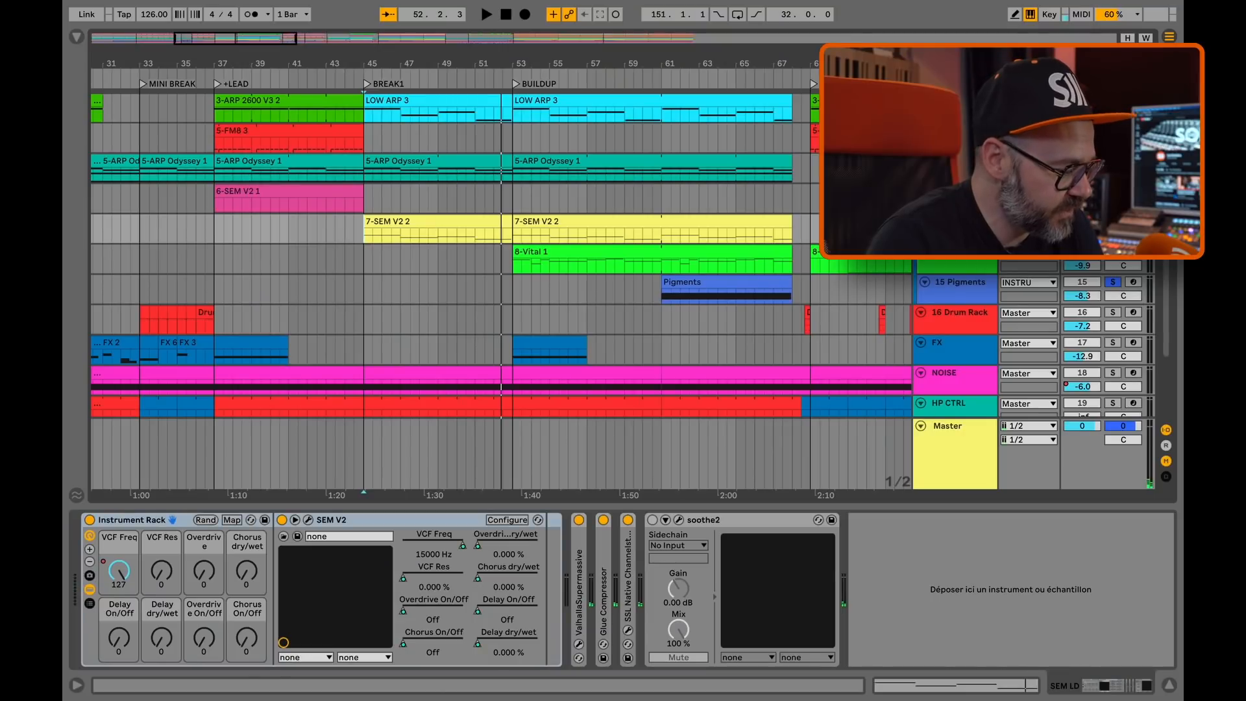
Activate the soothe2 device on the SEM LD track.
click(652, 520)
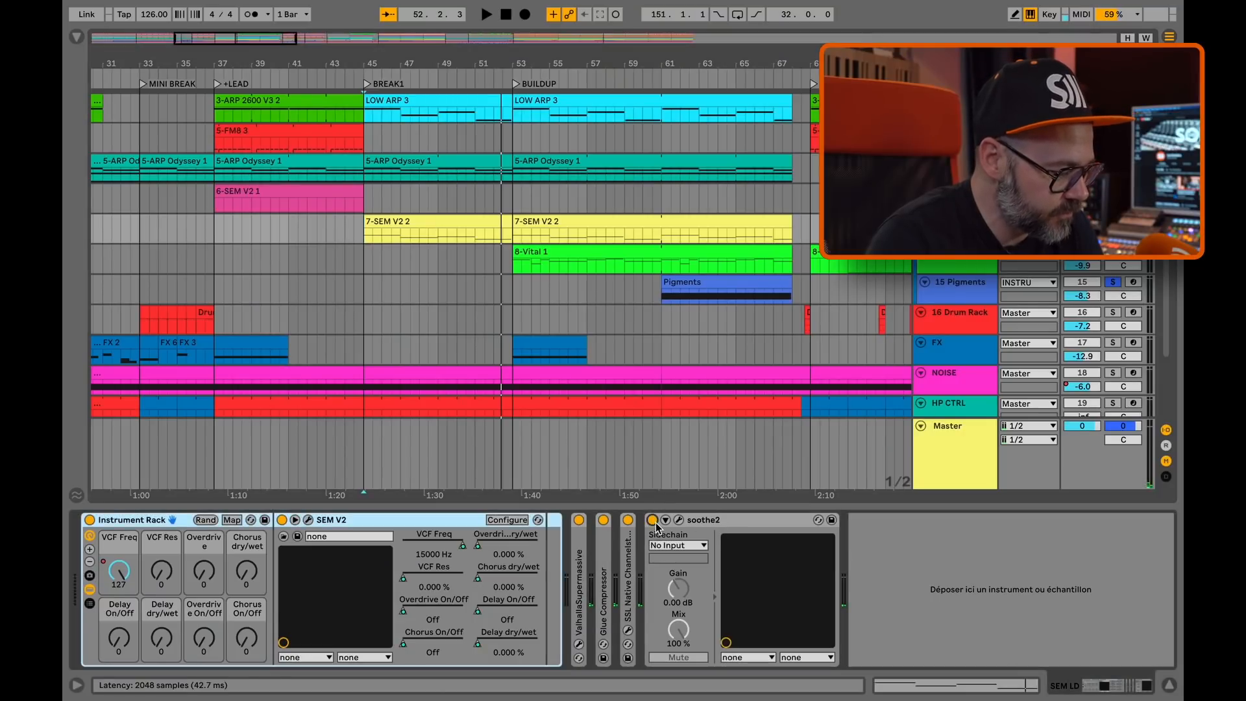
Examine the HI ARP track's device chain and open its ARP Odyssey synth.
click(974, 263)
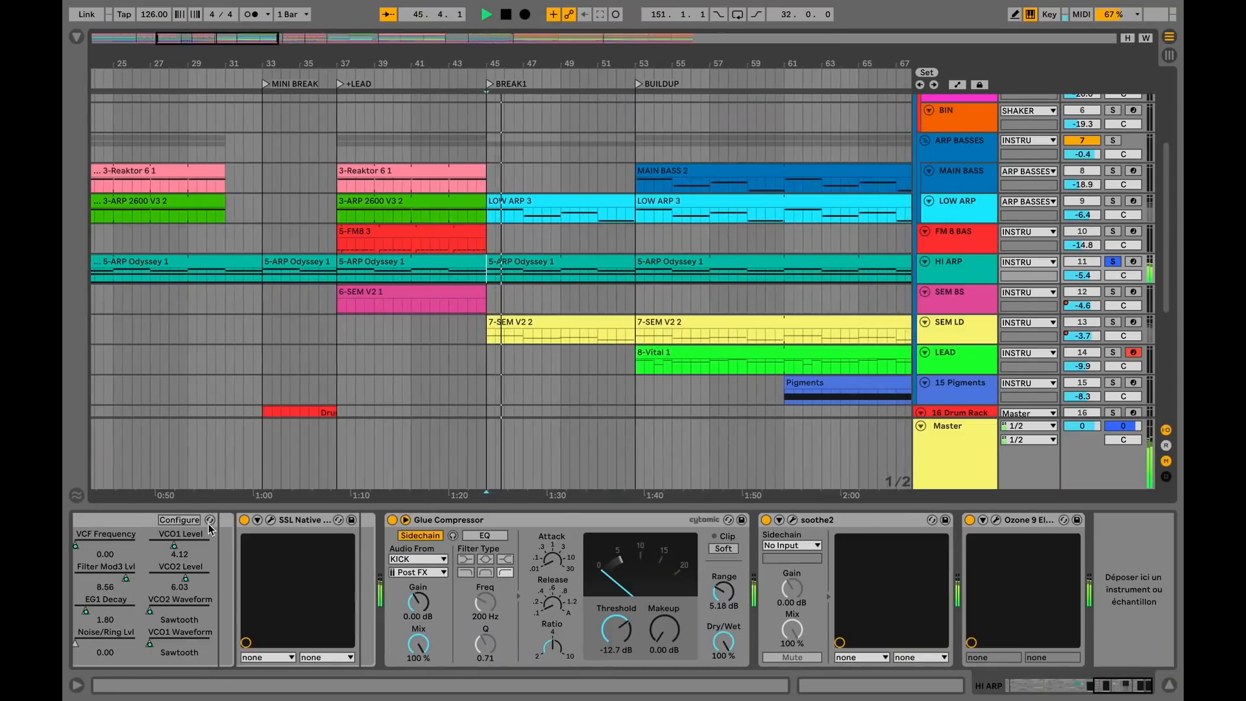
click(1117, 688)
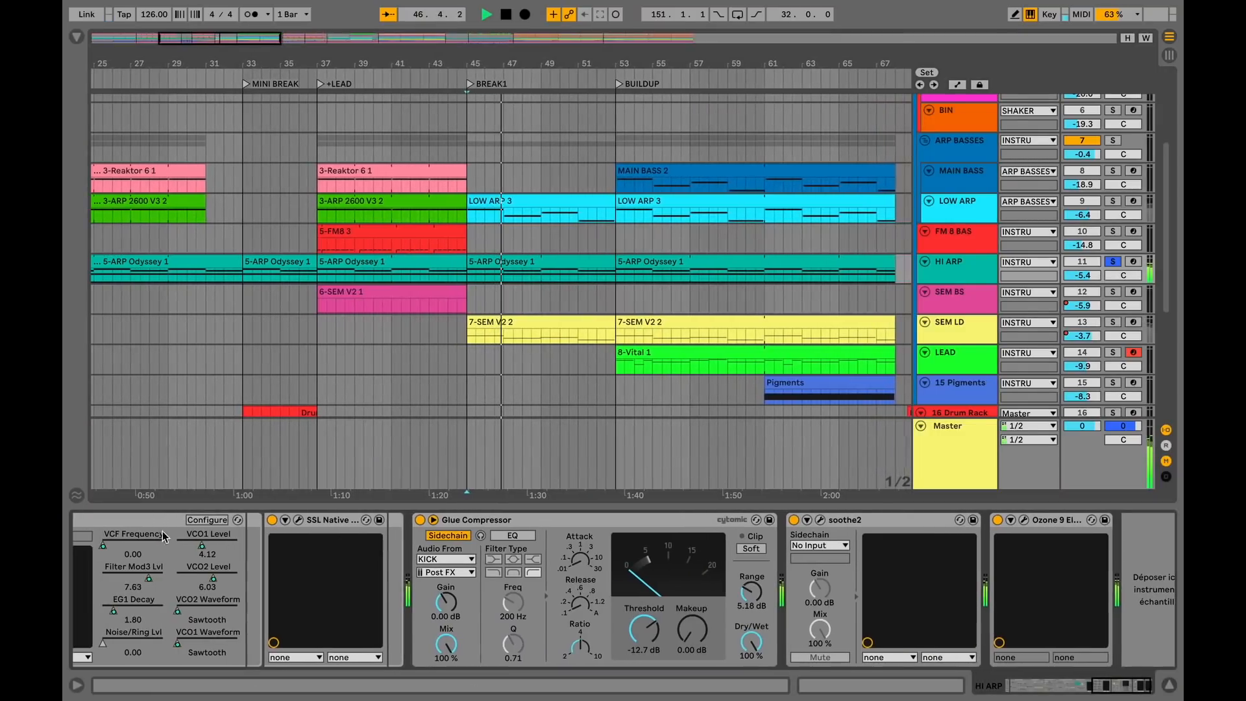
drag(1118, 688, 903, 688)
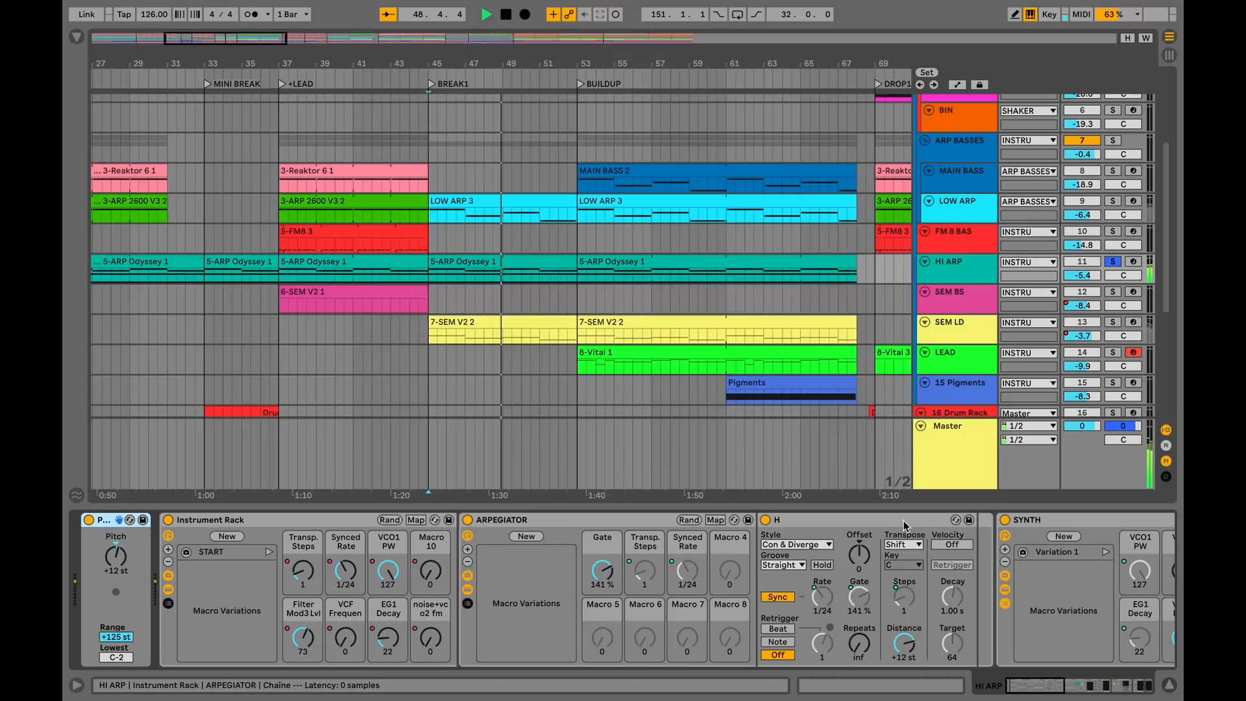
click(1093, 523)
drag(828, 524, 729, 550)
click(717, 558)
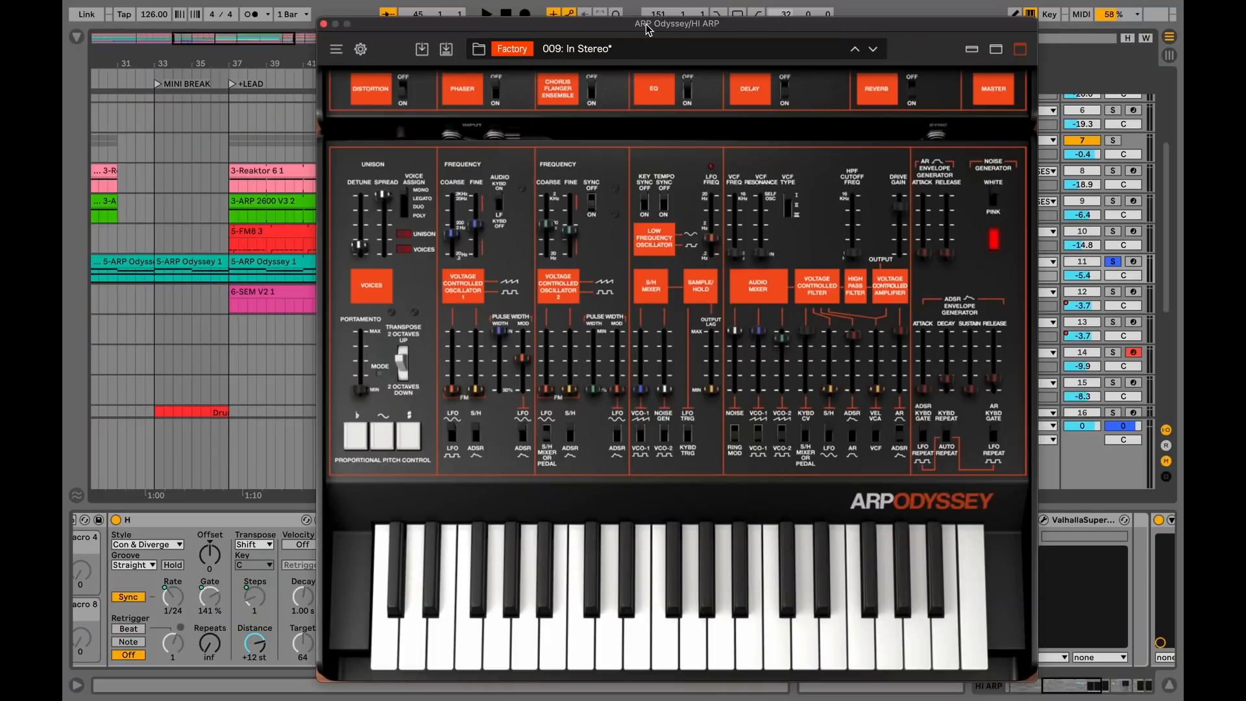
drag(647, 27, 669, 29)
Play the soloed HI ARP track and compare its soothe2 in delta, bypassed and active.
key(space)
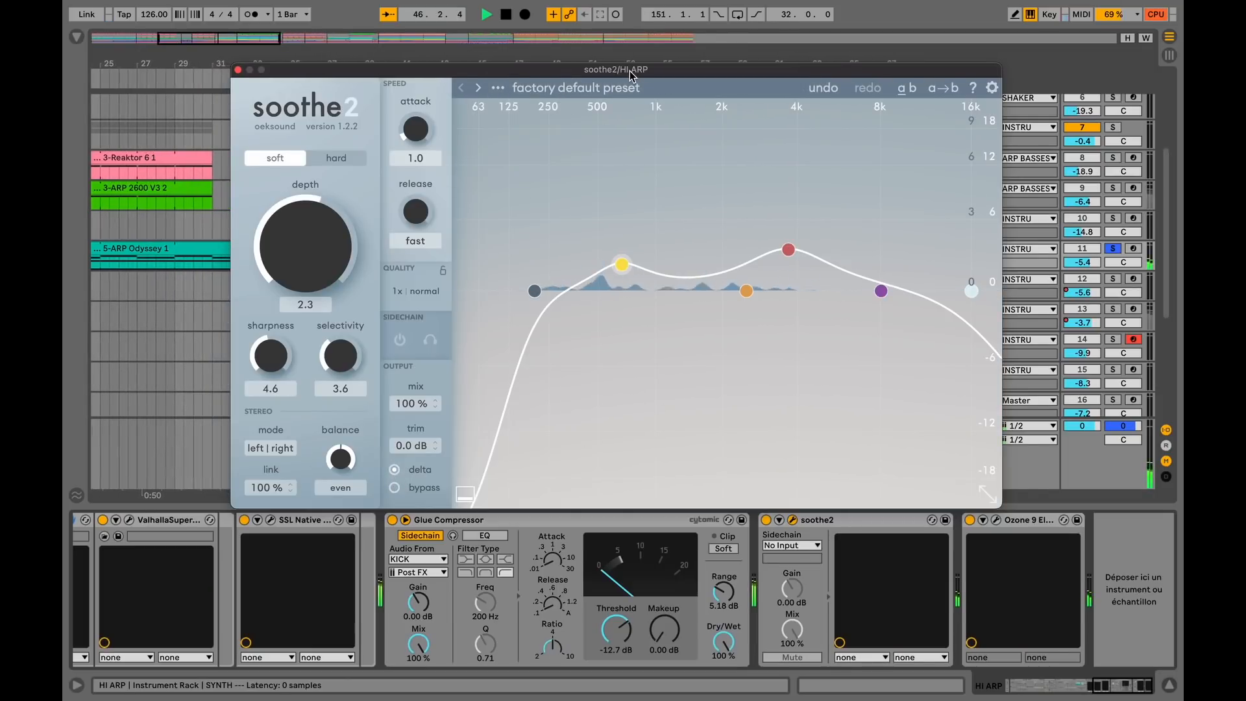
drag(630, 74, 643, 76)
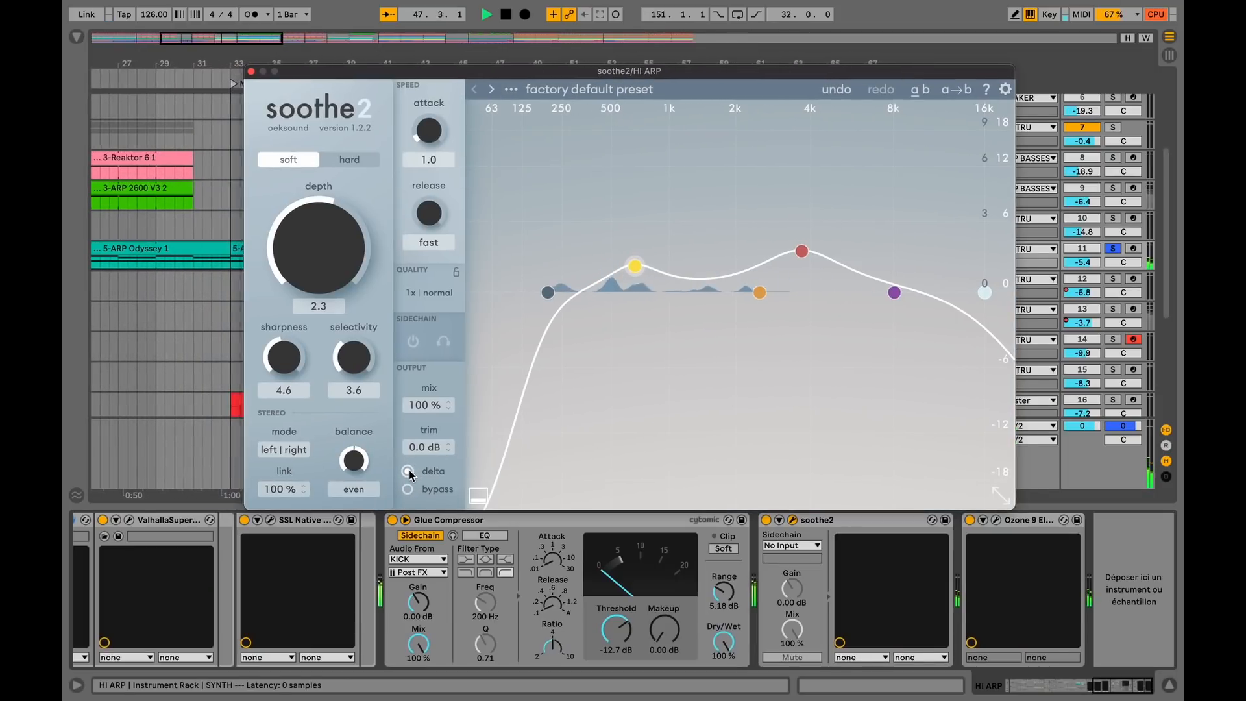
click(407, 489)
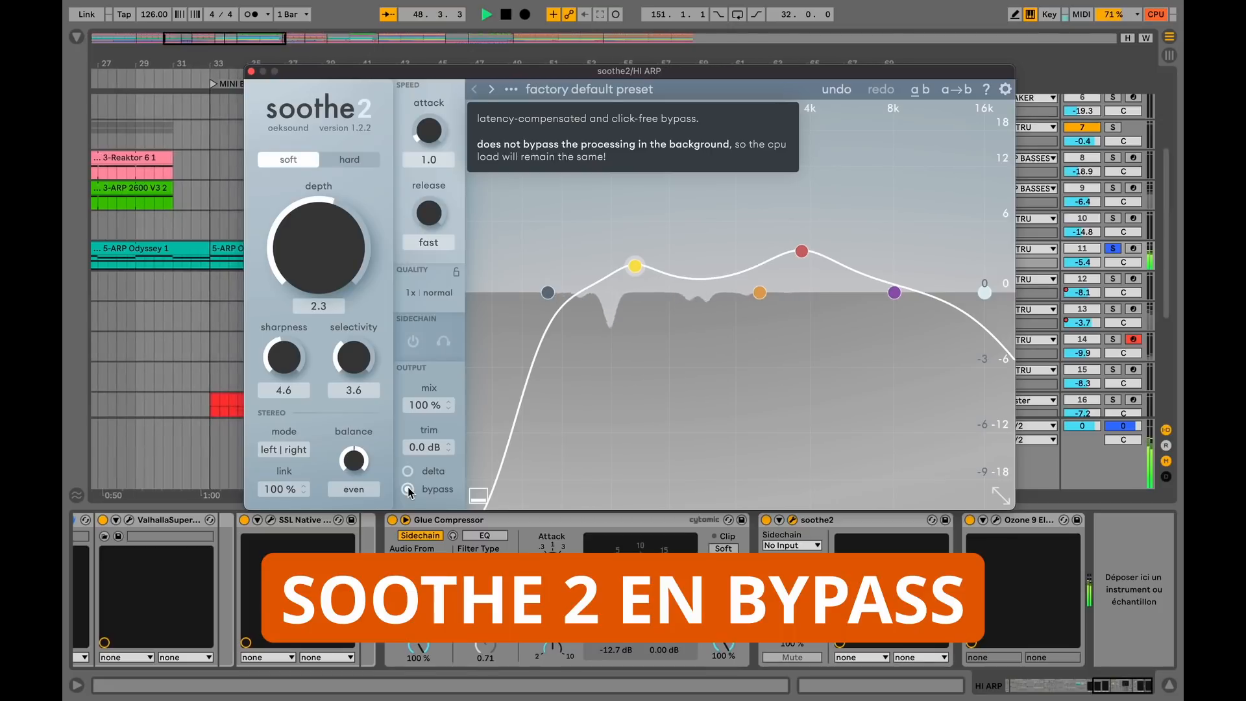
click(407, 489)
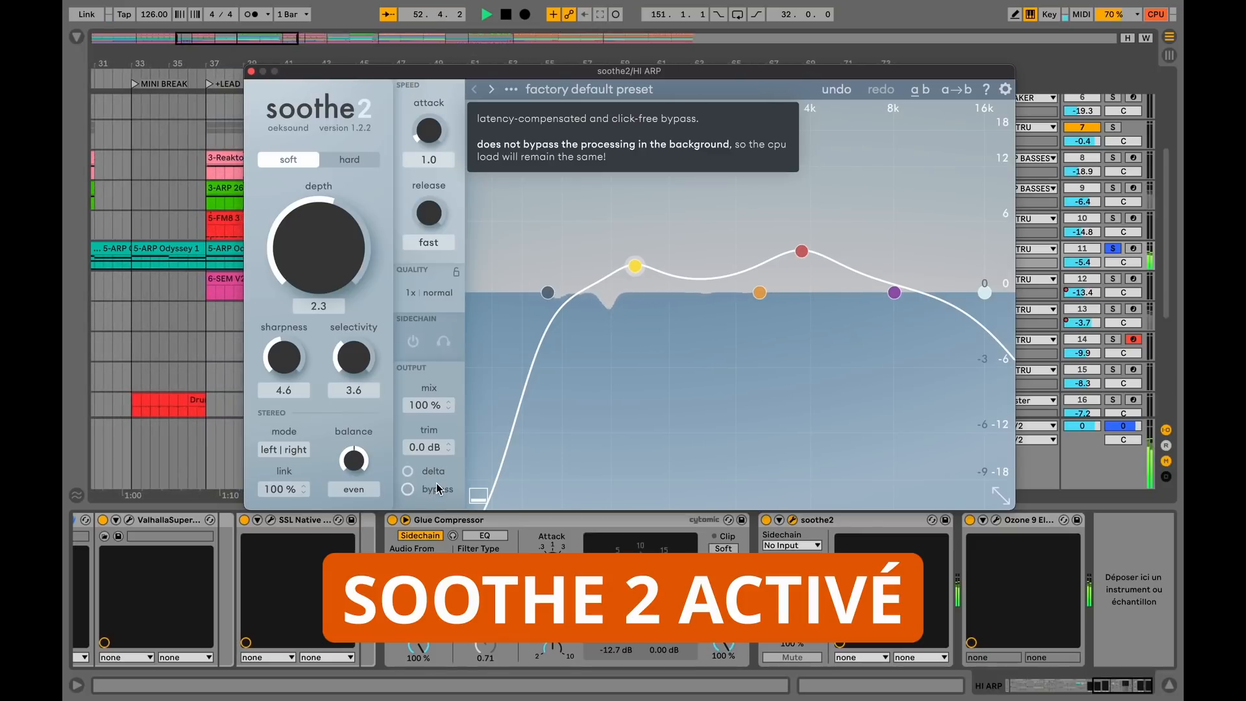
key(space)
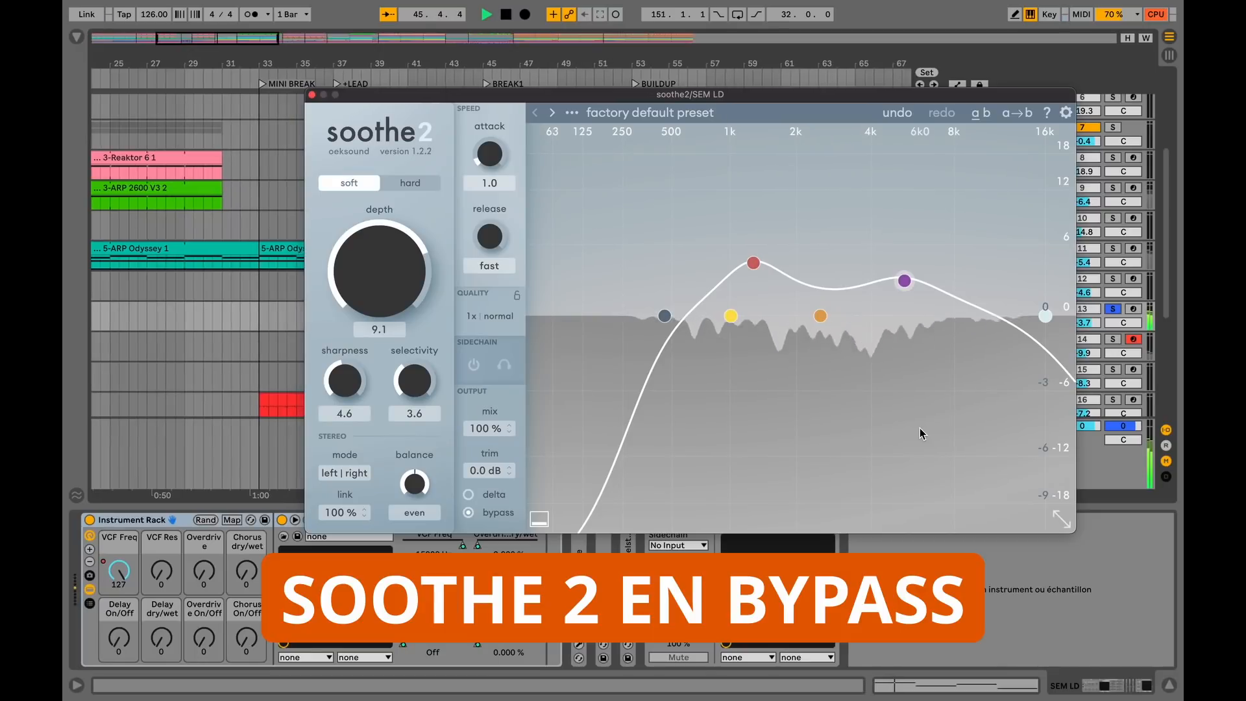